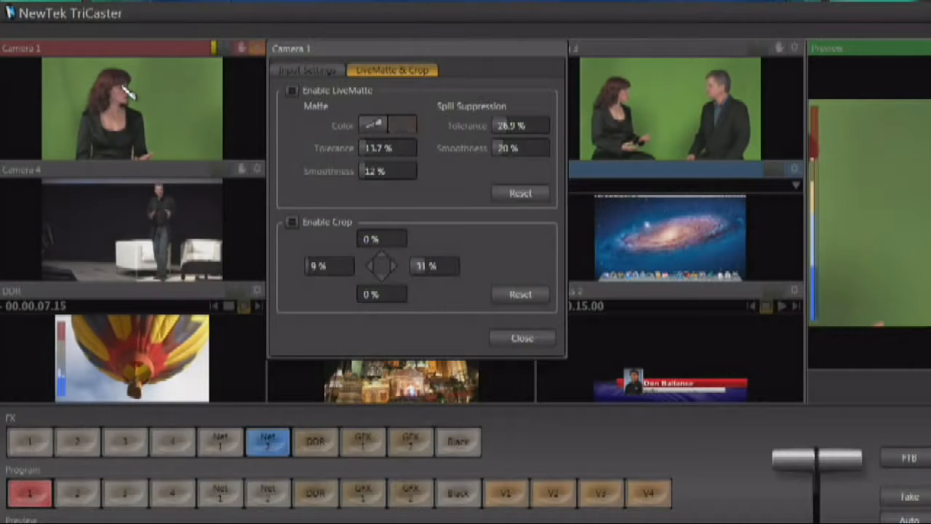
Step: Key out Camera 1's green backdrop by sampling its colour in LiveMatte, and put V1 on both Program and Preview
{"action": "left_click_drag", "start_coordinate": [113, 77], "coordinate": [169, 107]}
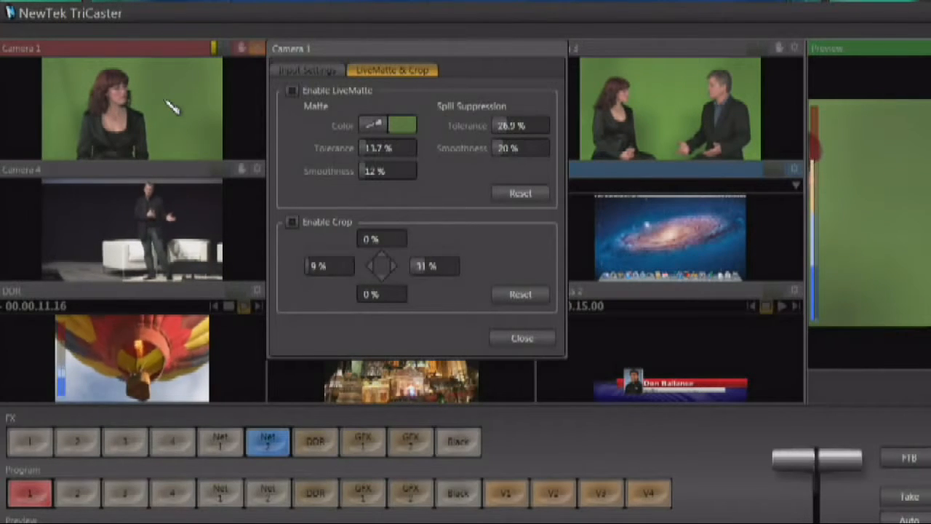
{"action": "left_click_drag", "start_coordinate": [169, 107], "coordinate": [164, 103]}
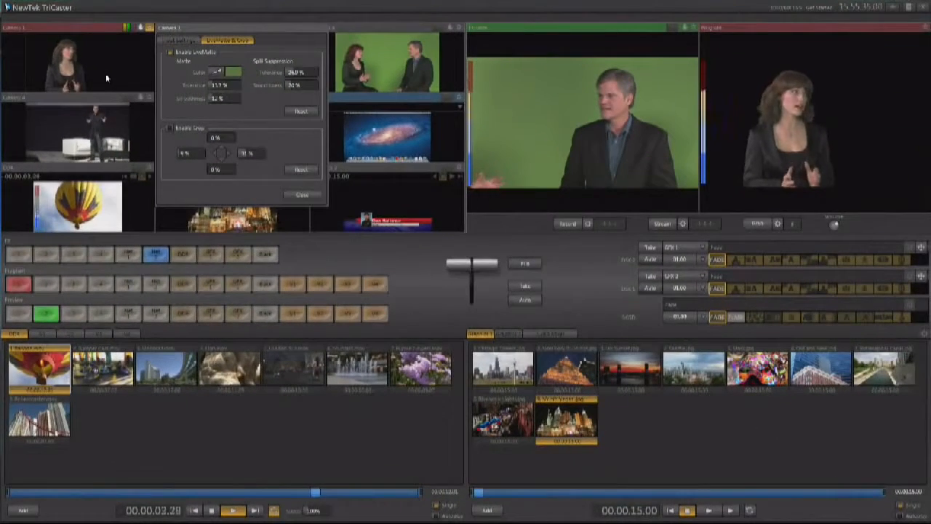
{"action": "left_click", "coordinate": [294, 285]}
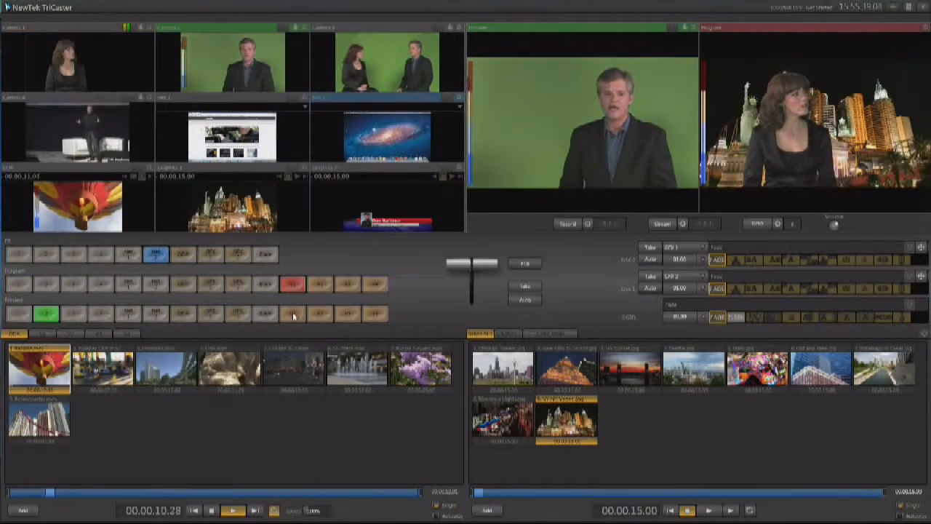
{"action": "left_click", "coordinate": [291, 315]}
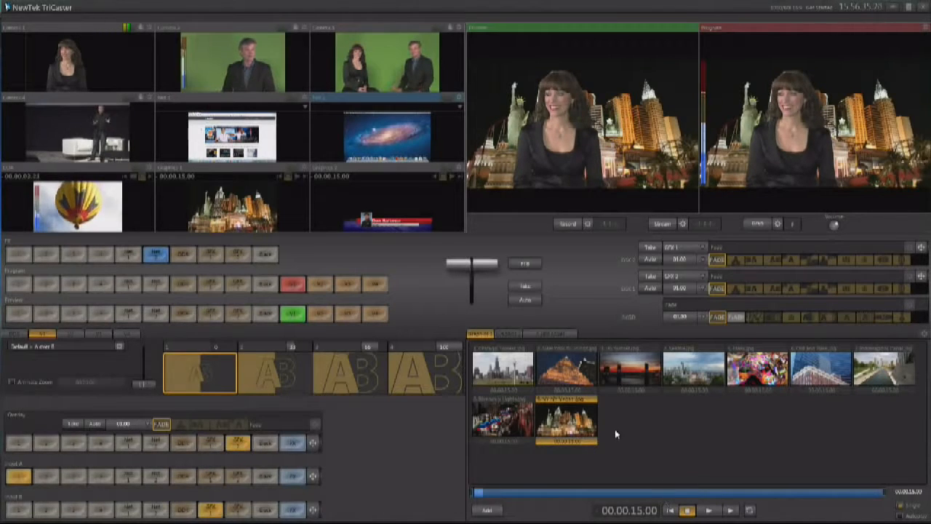
Step: Cycle the Graphics 1 background behind the presenter through the lit building, sunset bridge and Seattle stills, ending on Chicago Towers
{"action": "left_click", "coordinate": [517, 371]}
{"action": "left_click", "coordinate": [569, 368]}
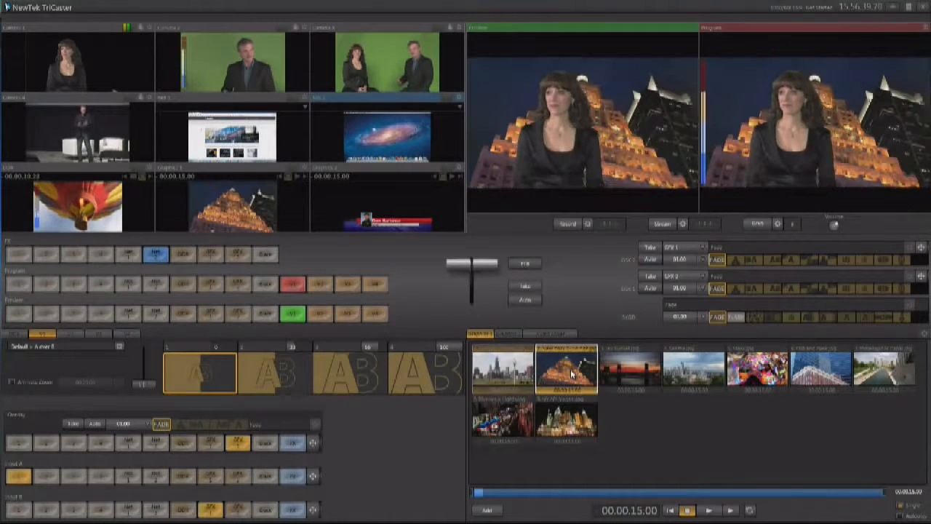
{"action": "left_click", "coordinate": [630, 370]}
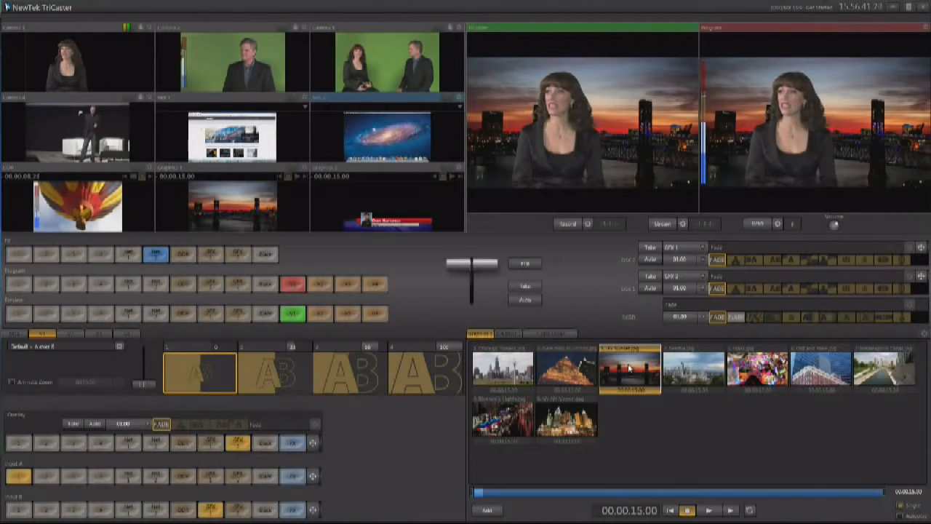
{"action": "left_click", "coordinate": [692, 374]}
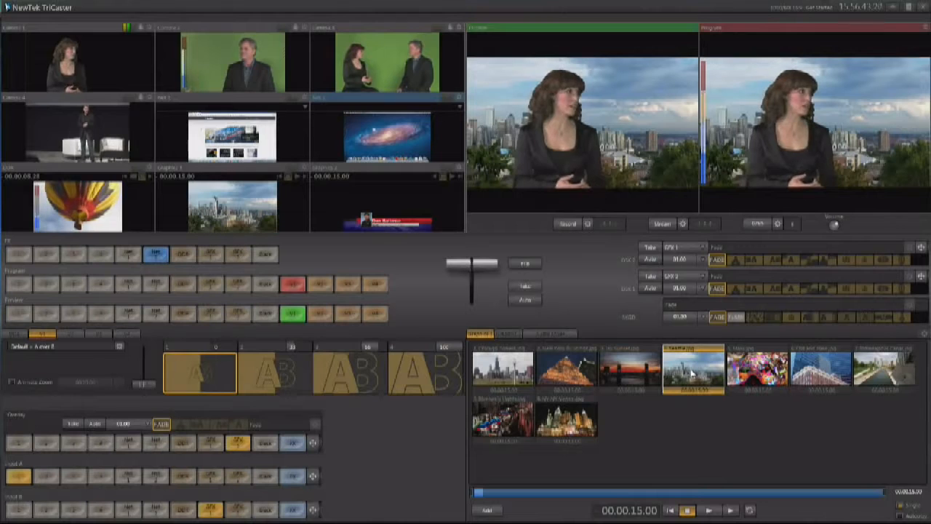
{"action": "left_click", "coordinate": [505, 369]}
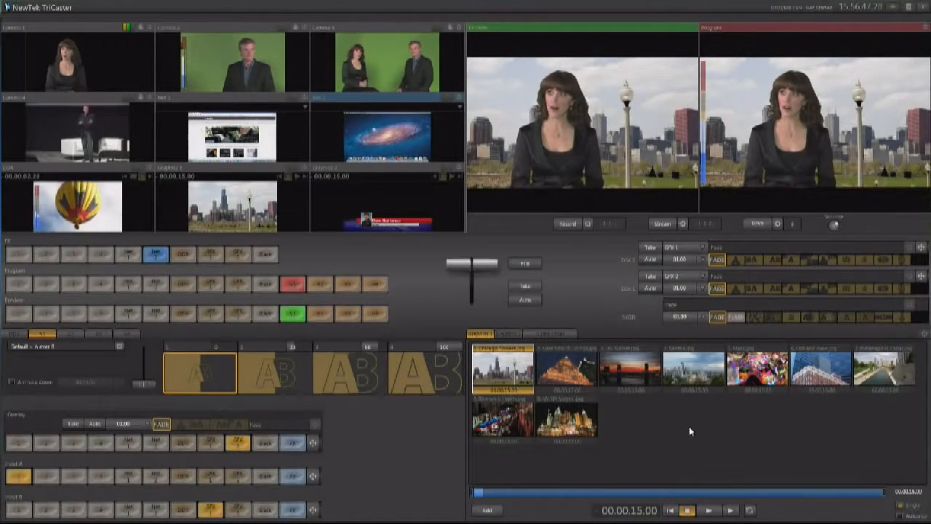
Step: Tune Camera 1's LiveMatte to 15.8% tolerance and 12% smoothness, and enable its Crop
{"action": "left_click", "coordinate": [149, 29]}
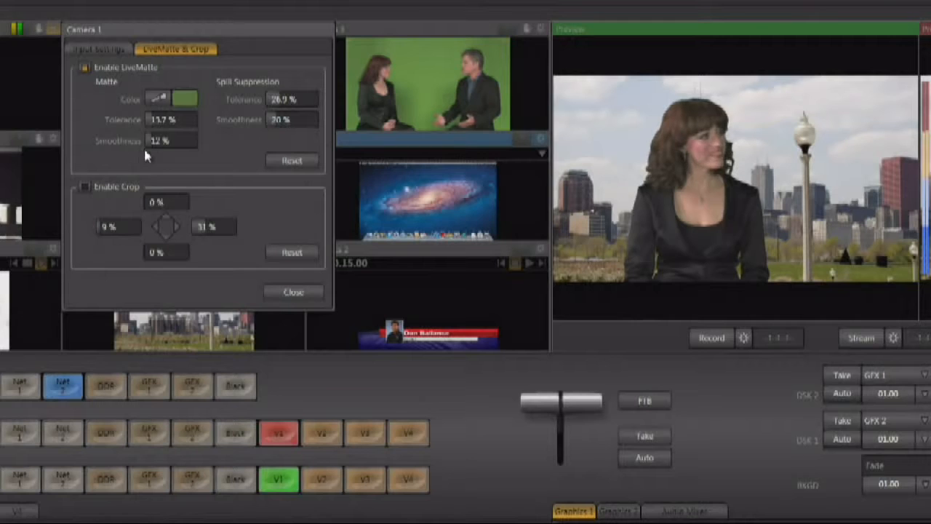
{"action": "mouse_move", "coordinate": [150, 121]}
{"action": "left_mouse_down"}
{"action": "mouse_move", "coordinate": [161, 122]}
{"action": "mouse_move", "coordinate": [151, 122]}
{"action": "left_mouse_up"}
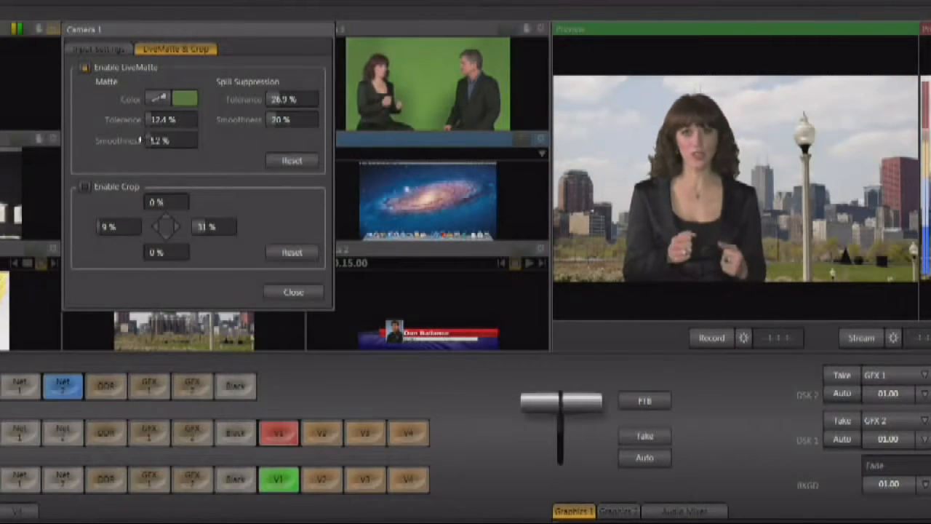
{"action": "mouse_move", "coordinate": [149, 120]}
{"action": "left_mouse_down"}
{"action": "mouse_move", "coordinate": [159, 120]}
{"action": "mouse_move", "coordinate": [151, 120]}
{"action": "left_mouse_up"}
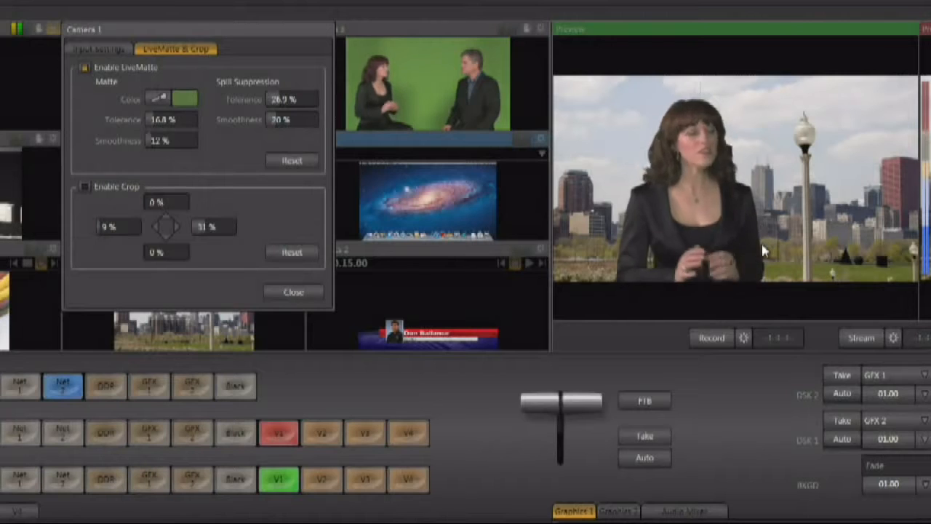
{"action": "left_click_drag", "start_coordinate": [154, 140], "coordinate": [129, 117]}
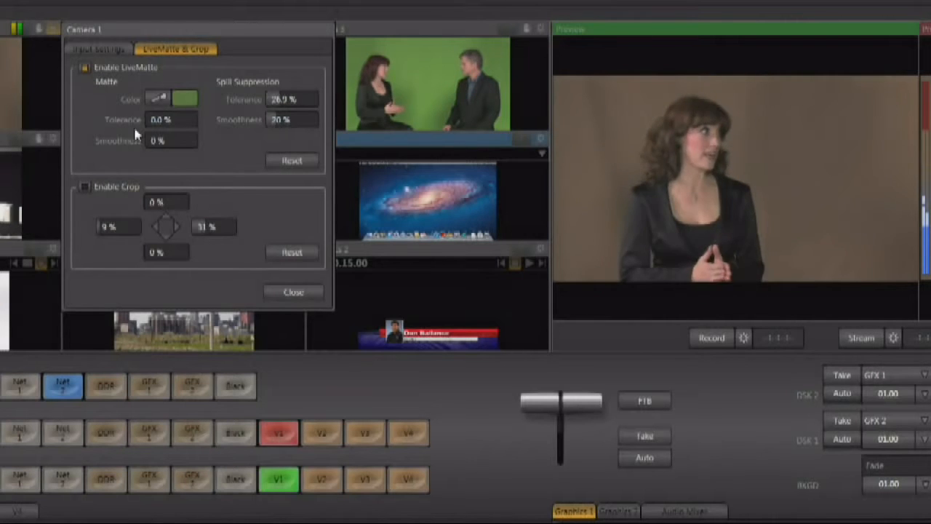
{"action": "left_click_drag", "start_coordinate": [144, 118], "coordinate": [152, 118]}
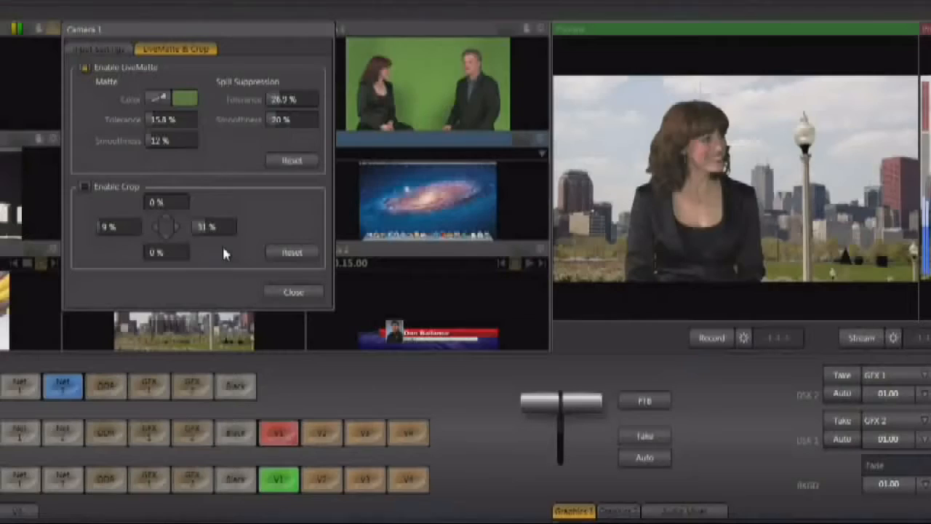
{"action": "left_click", "coordinate": [84, 187]}
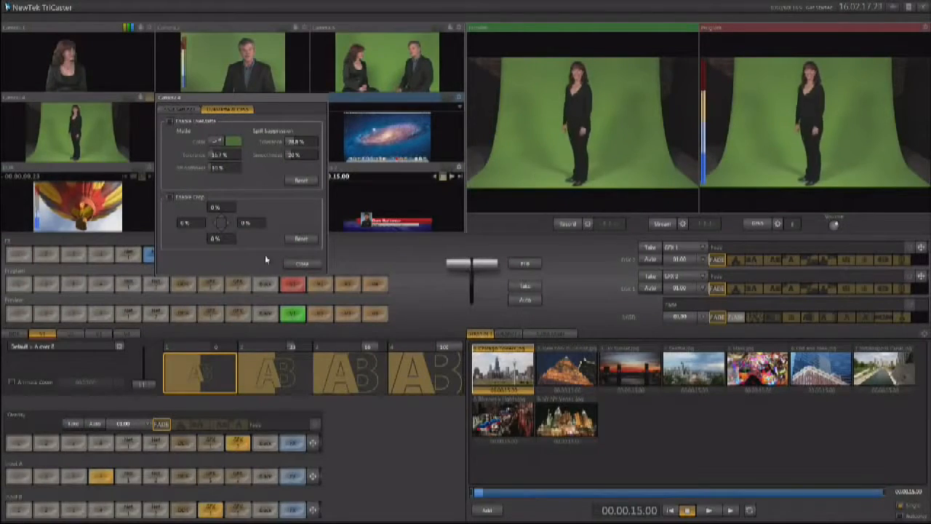
Step: Crop Camera 4 by 16% on the left and 20% on the right, and enable its LiveMatte
{"action": "left_click_drag", "start_coordinate": [183, 223], "coordinate": [255, 223]}
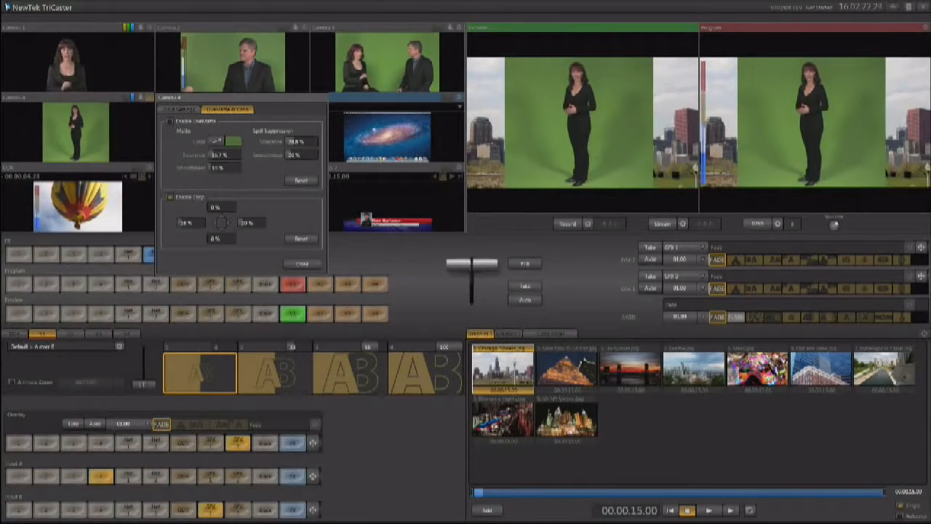
{"action": "left_click", "coordinate": [169, 121]}
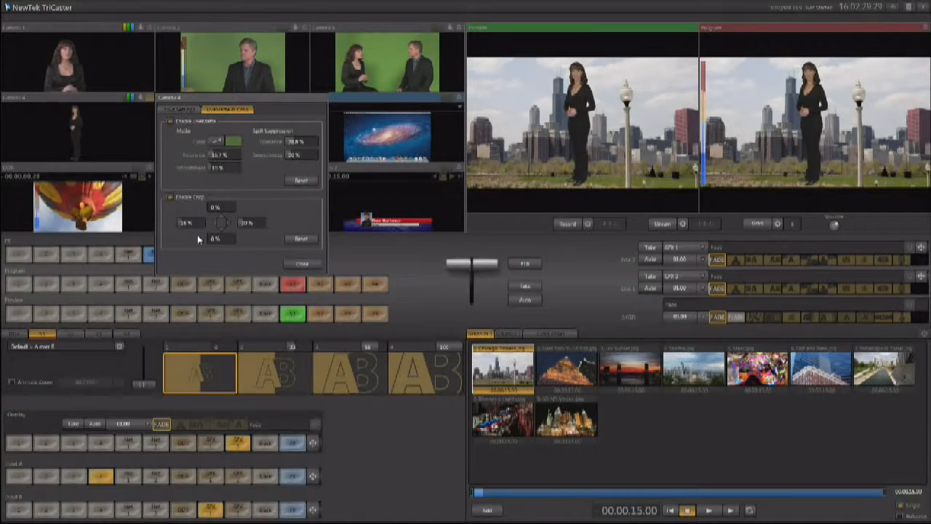
{"action": "left_click", "coordinate": [303, 266]}
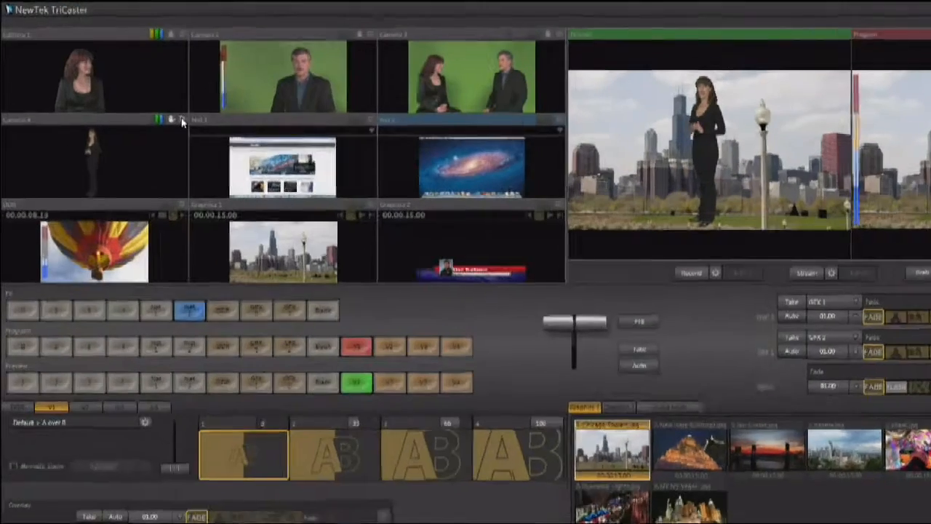
Step: Review Camera 4's input settings, including its connection type and Proc Amp controls
{"action": "left_click", "coordinate": [148, 99]}
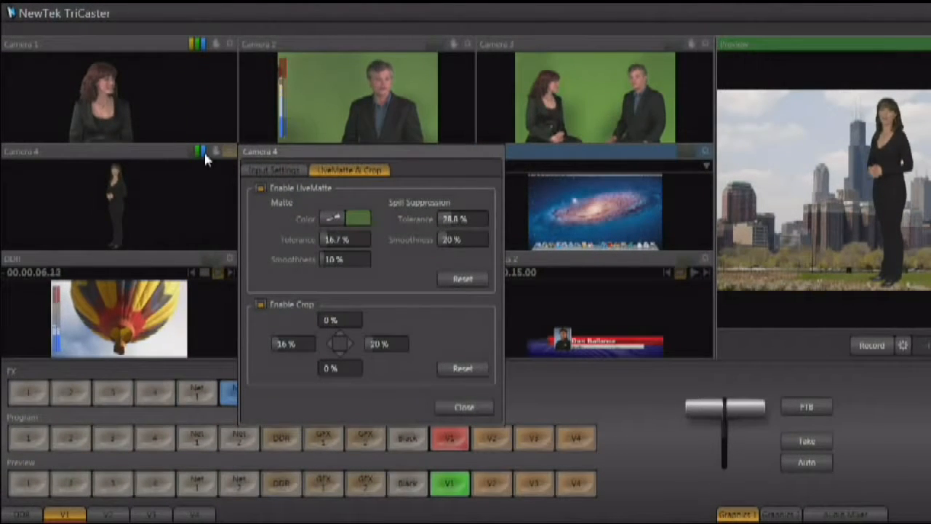
{"action": "left_click", "coordinate": [275, 169]}
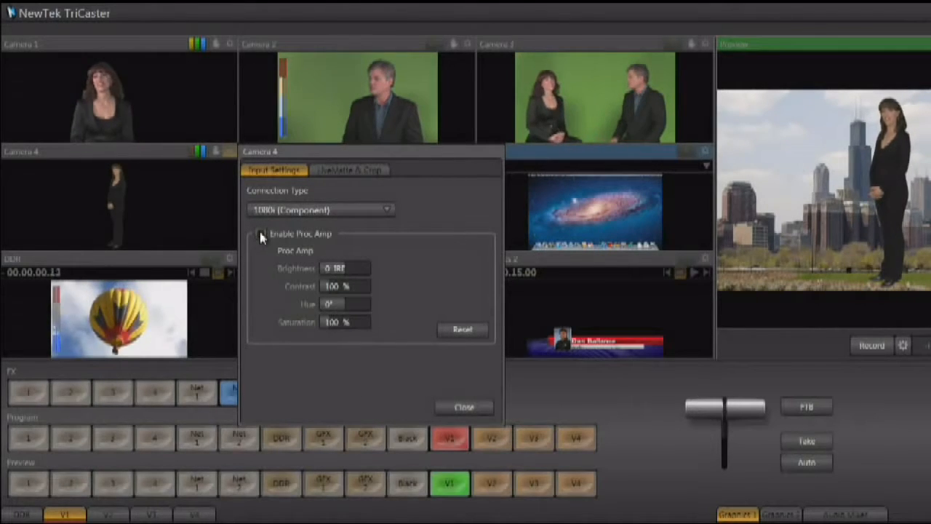
{"action": "left_click", "coordinate": [451, 406]}
Step: Toggle Camera 4's LiveMatte and Crop off and back on
{"action": "left_click", "coordinate": [196, 149]}
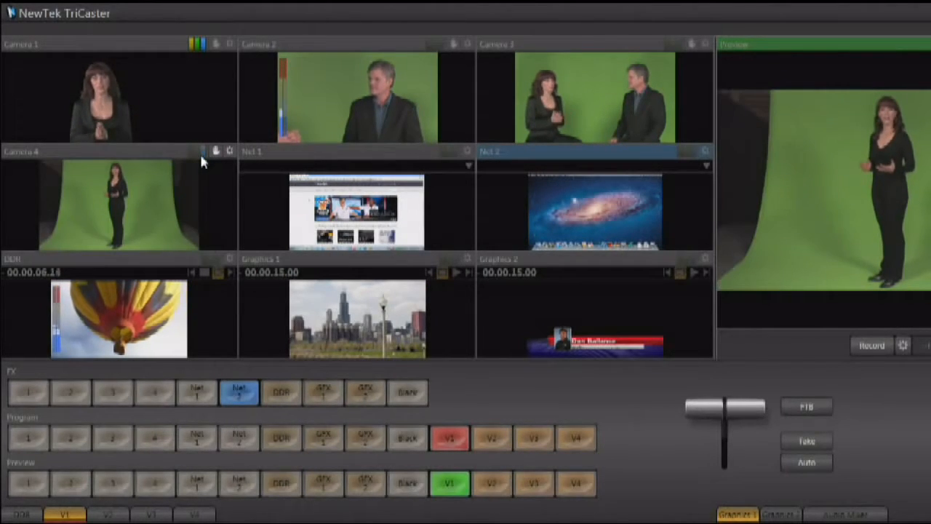
{"action": "left_click", "coordinate": [199, 152]}
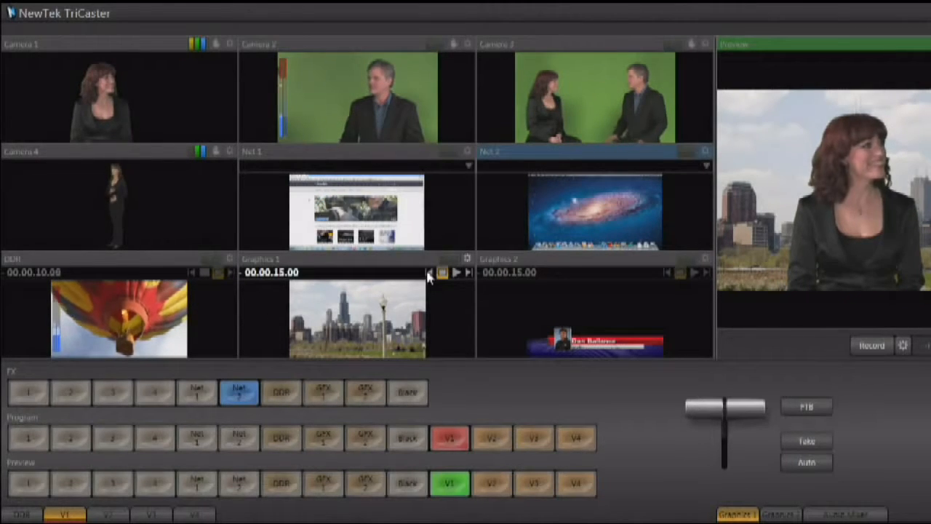
Step: Enable LiveMatte and Crop on Camera 2 with a 27% left crop, and turn both on for Camera 3
{"action": "left_click", "coordinate": [467, 44]}
{"action": "left_click", "coordinate": [562, 65]}
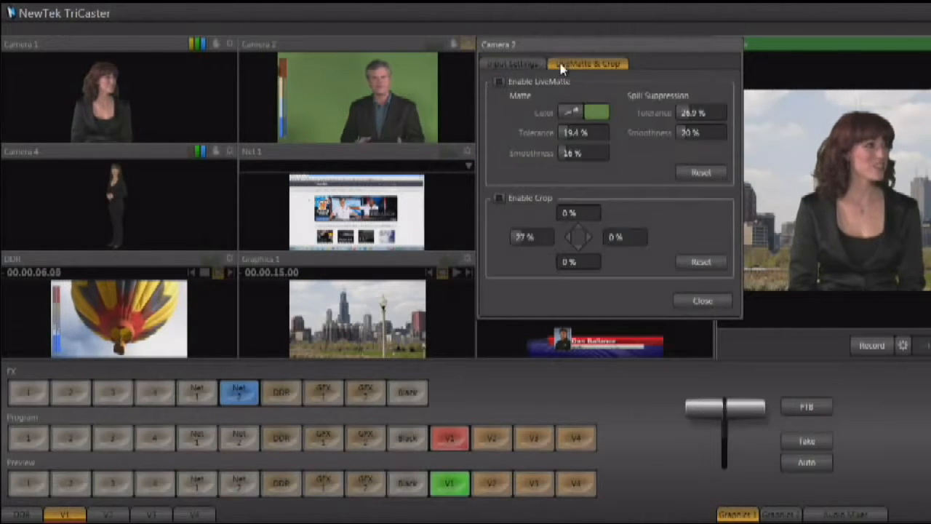
{"action": "left_click_drag", "start_coordinate": [422, 85], "coordinate": [410, 74]}
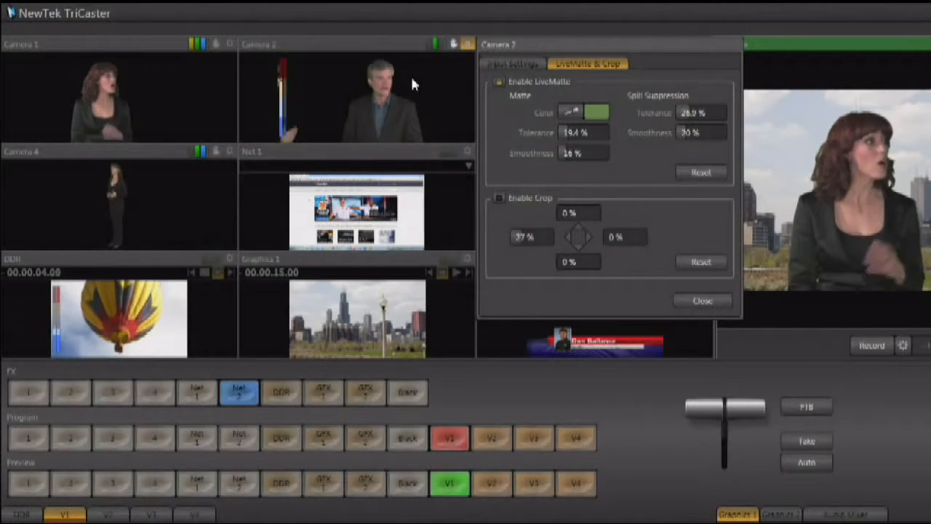
{"action": "left_click_drag", "start_coordinate": [517, 237], "coordinate": [505, 199]}
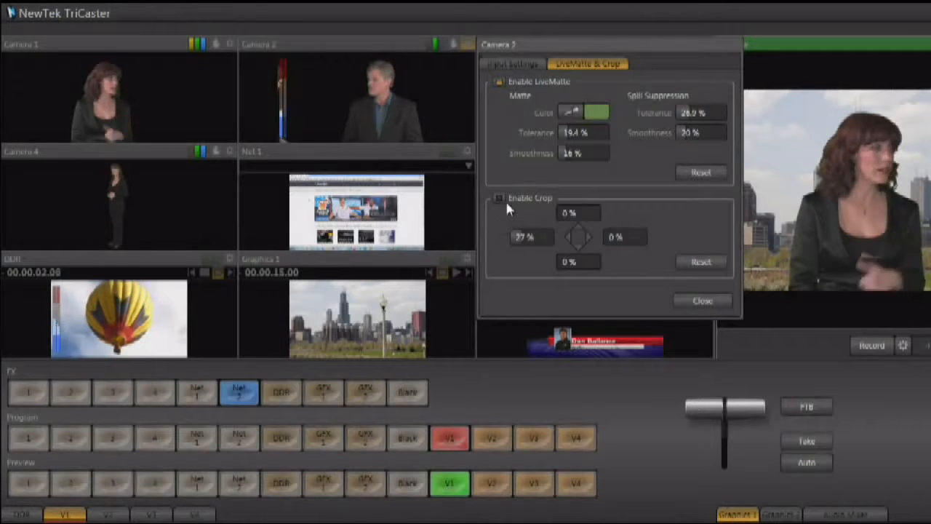
{"action": "left_click", "coordinate": [684, 299]}
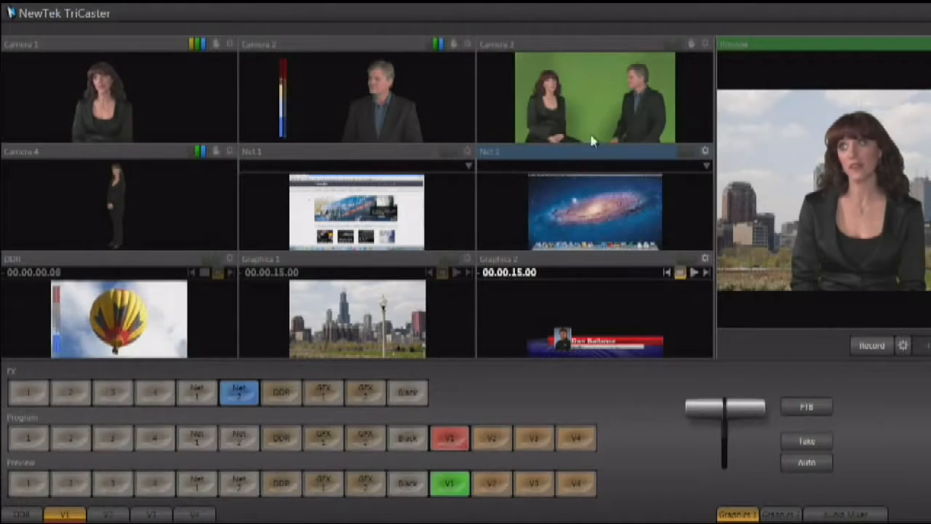
{"action": "left_click", "coordinate": [677, 45]}
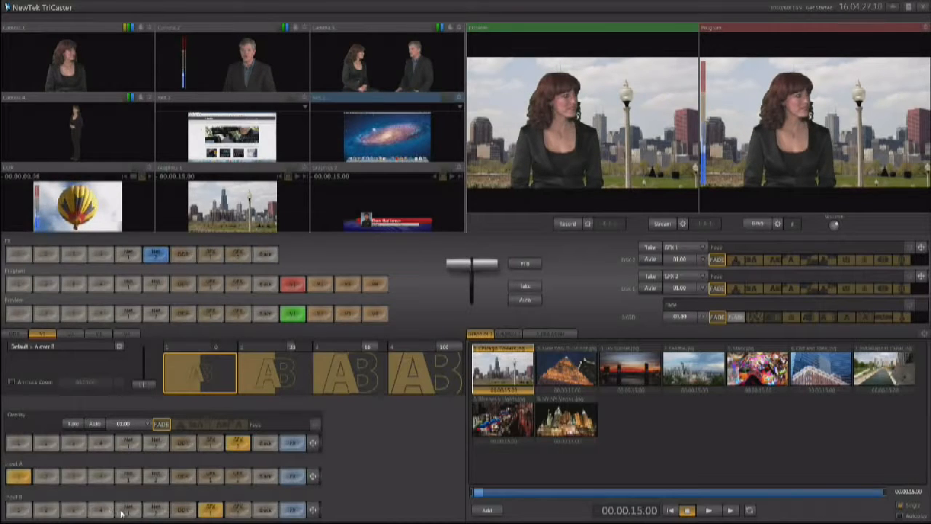
Step: Switch V1's Input B background to the DDR, try Net 1, and return it to the DDR
{"action": "left_click", "coordinate": [182, 511]}
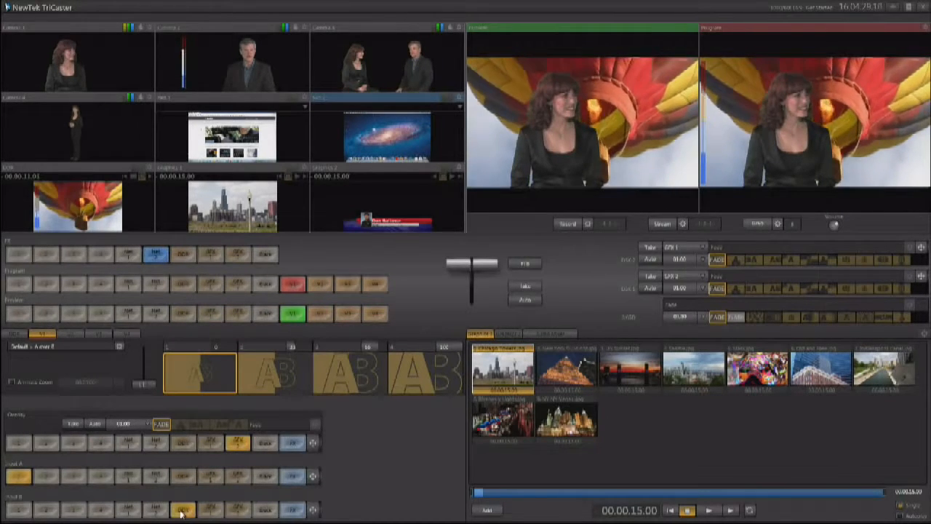
{"action": "left_click", "coordinate": [128, 510]}
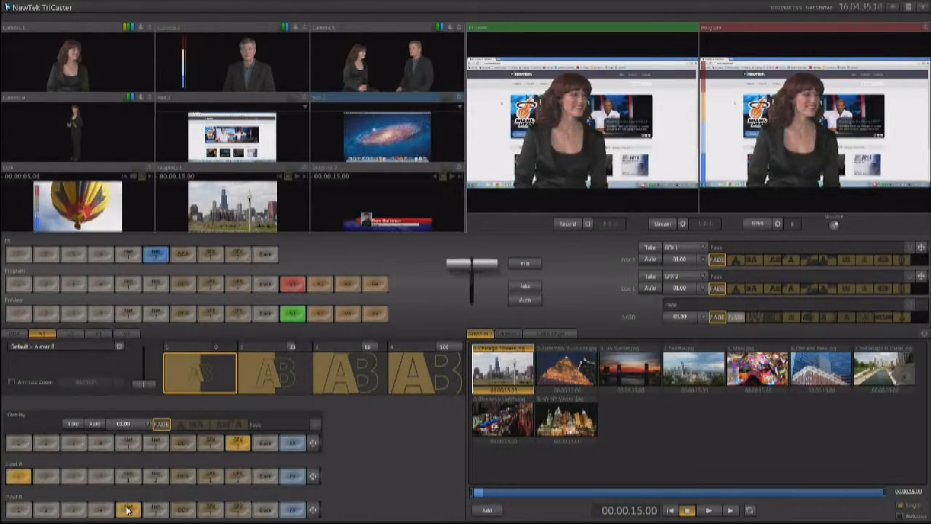
{"action": "left_click", "coordinate": [183, 510]}
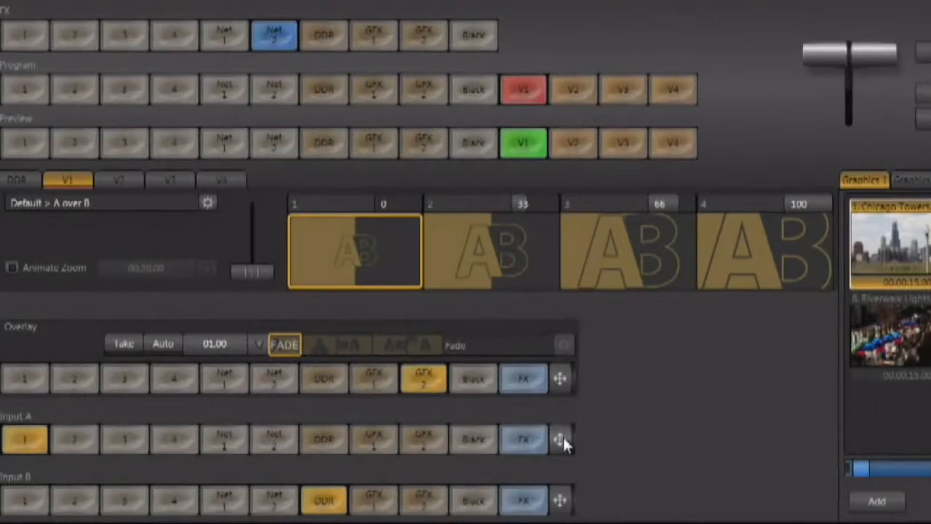
Step: Try scaling V1's Input A to 67.3% and shifting it horizontally to -83.0%, and reset its position and scale
{"action": "left_click", "coordinate": [546, 442]}
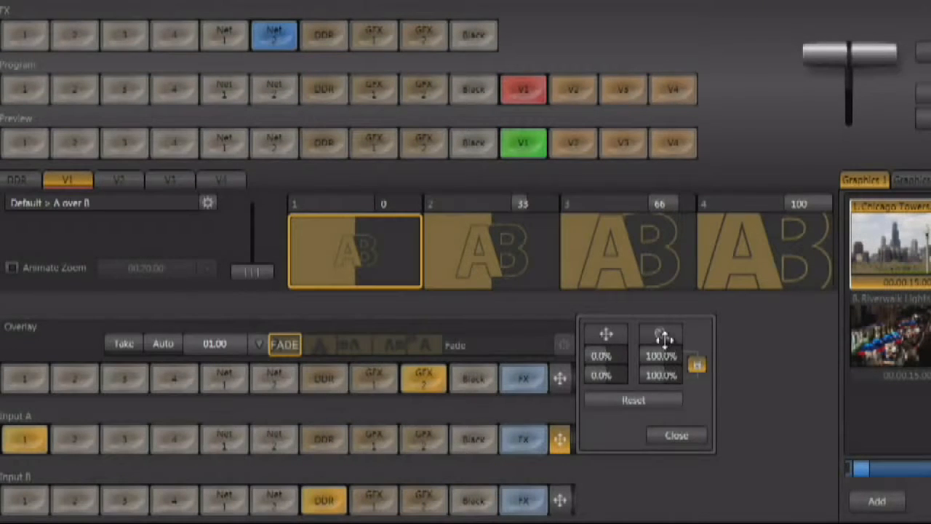
{"action": "left_click_drag", "start_coordinate": [661, 333], "coordinate": [659, 331]}
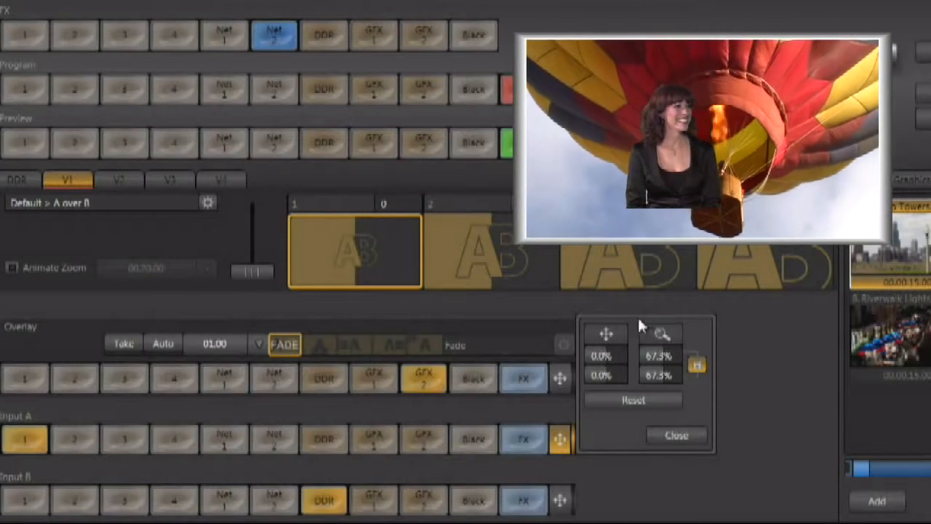
{"action": "left_click_drag", "start_coordinate": [596, 332], "coordinate": [577, 332]}
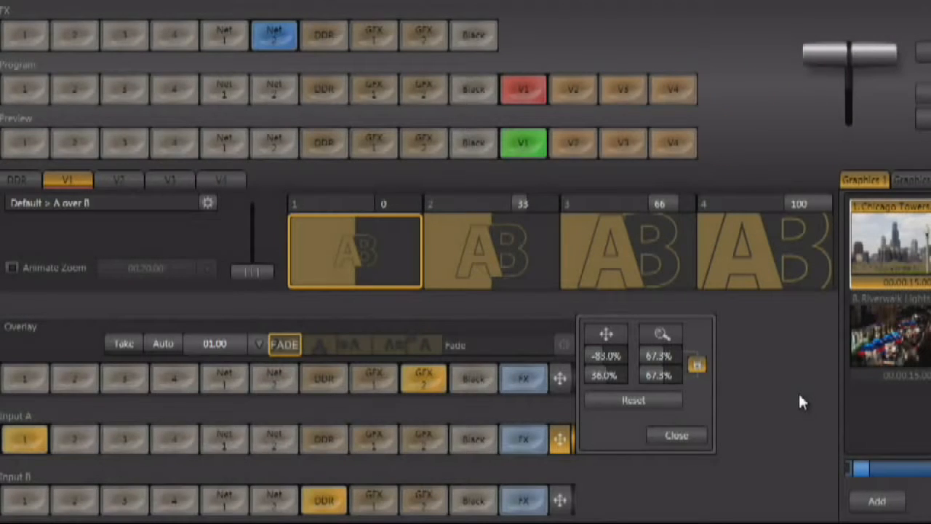
{"action": "left_click", "coordinate": [654, 401]}
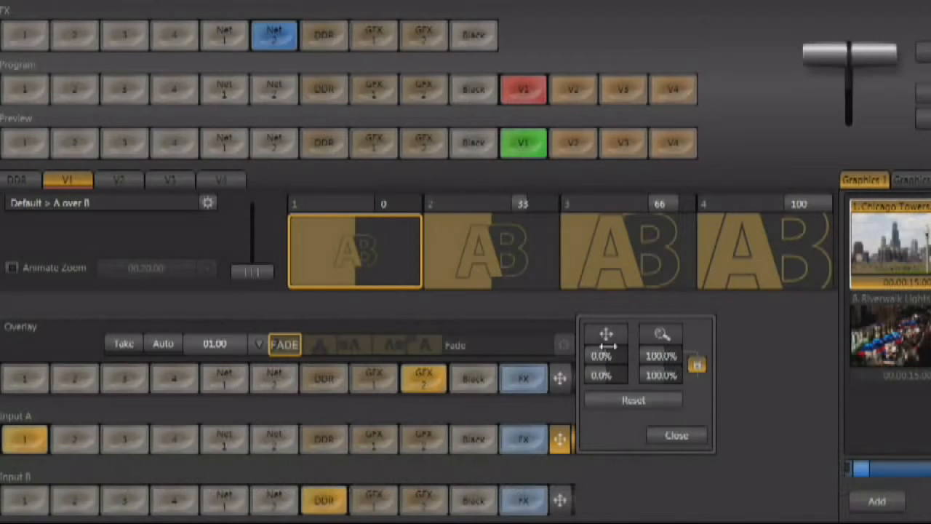
{"action": "left_click", "coordinate": [673, 436]}
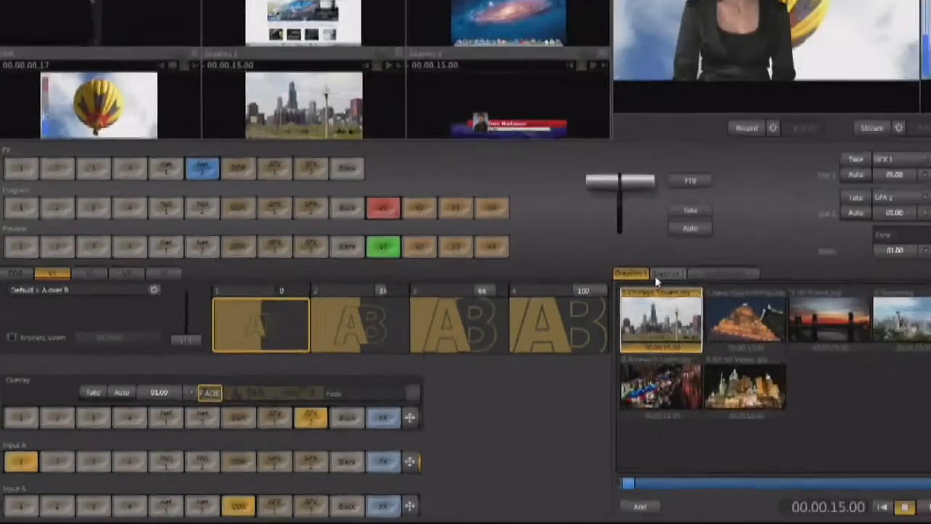
Step: Add the NewTek Logo.png still from the NewTek stills collection to the Graphics 2 playlist and make it the current graphic
{"action": "left_click", "coordinate": [905, 182]}
{"action": "double_click", "coordinate": [558, 461]}
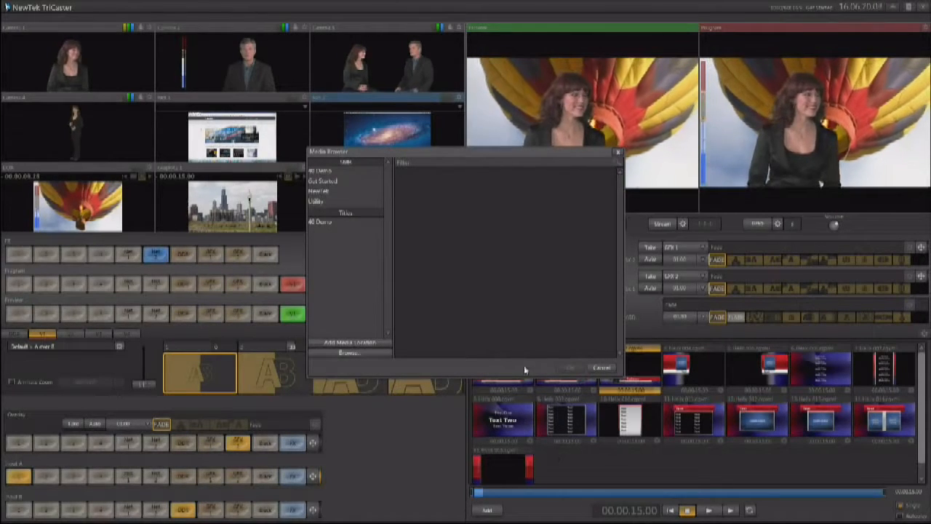
{"action": "left_click", "coordinate": [325, 192]}
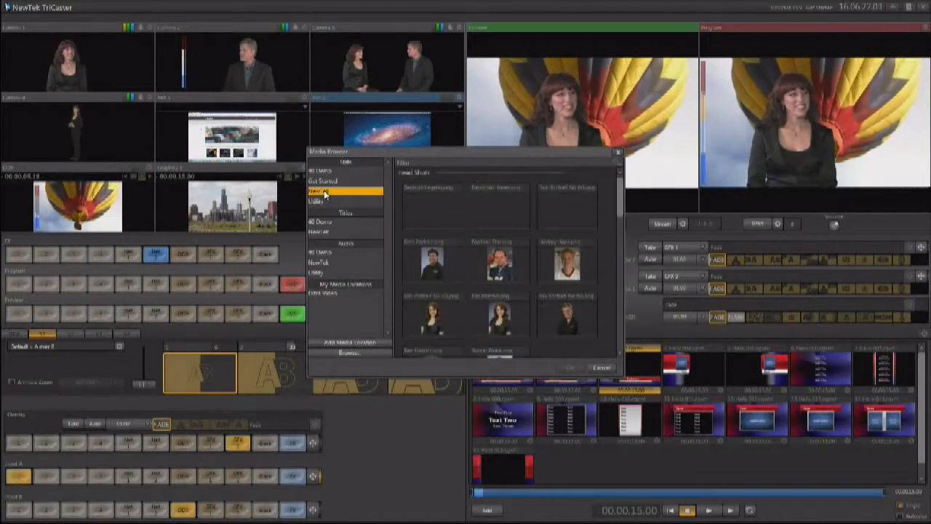
{"action": "left_click_drag", "start_coordinate": [619, 212], "coordinate": [616, 261]}
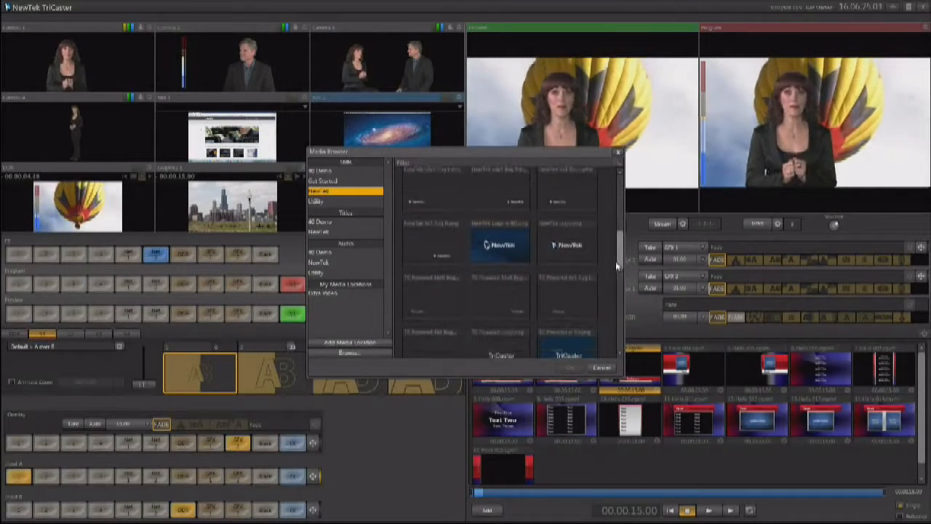
{"action": "left_click", "coordinate": [571, 263]}
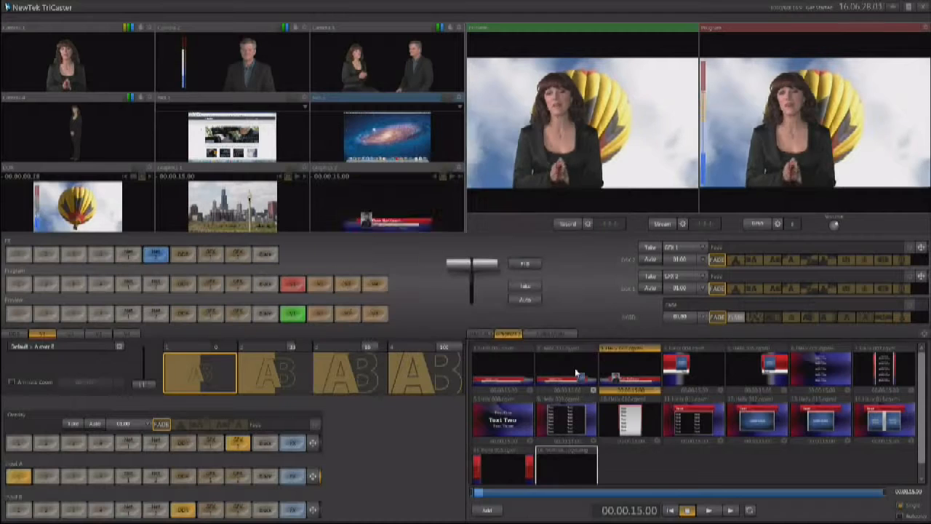
{"action": "left_click", "coordinate": [571, 368]}
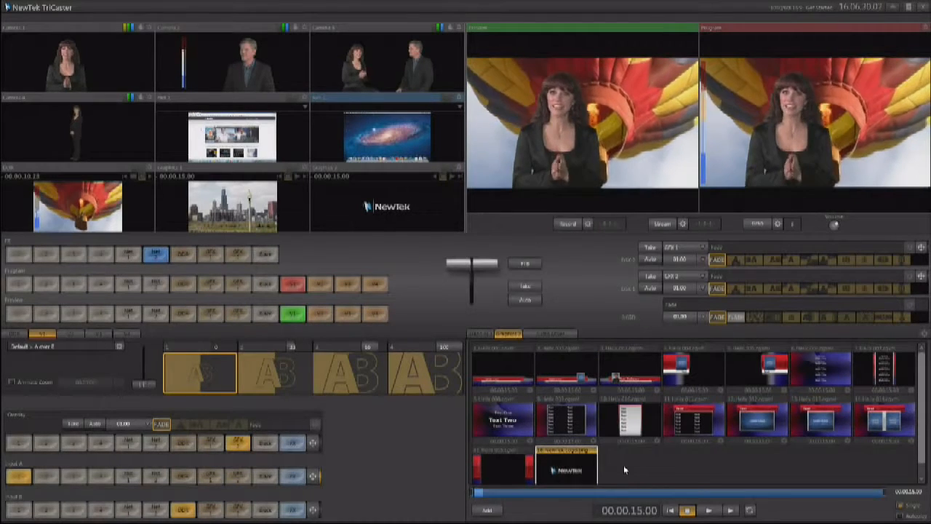
Step: Show the Graphics 2 logo as V1's overlay, then scale it down and reposition it in the lower-right corner of the picture
{"action": "left_click", "coordinate": [75, 425]}
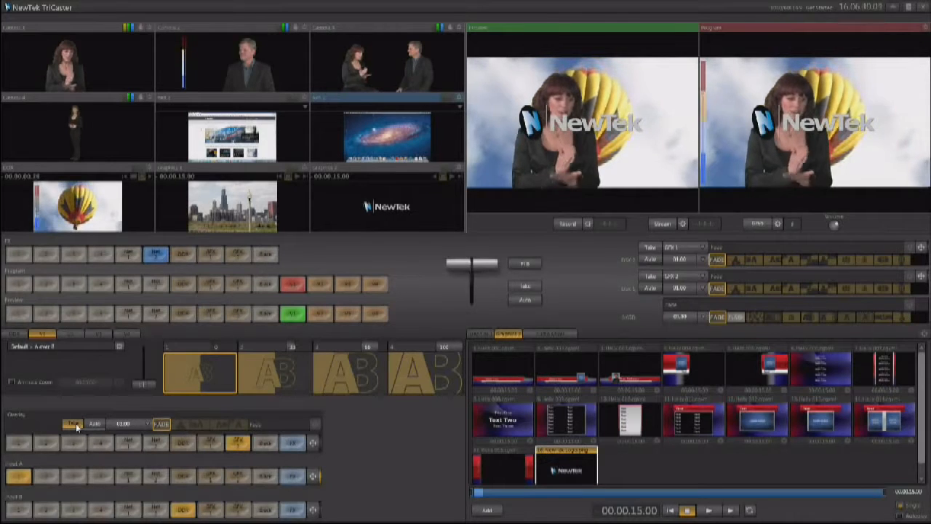
{"action": "left_click", "coordinate": [313, 444]}
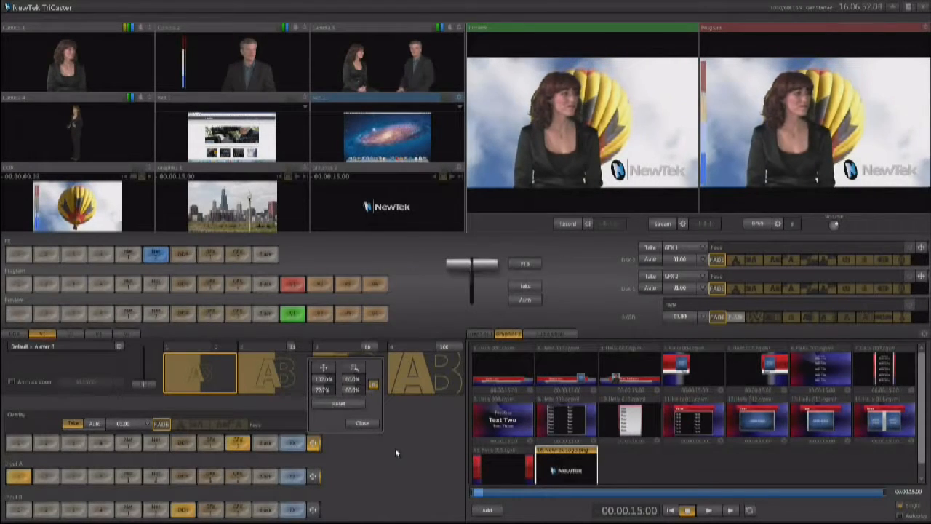
{"action": "left_click", "coordinate": [364, 422]}
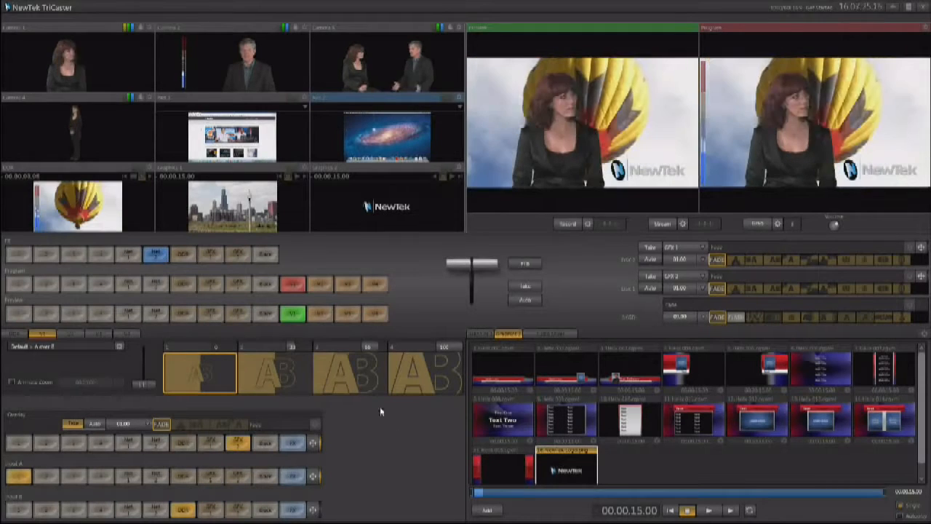
Step: Put V2 on Program and load the NewTek Plaza Center LiveSet into it
{"action": "left_click", "coordinate": [318, 284]}
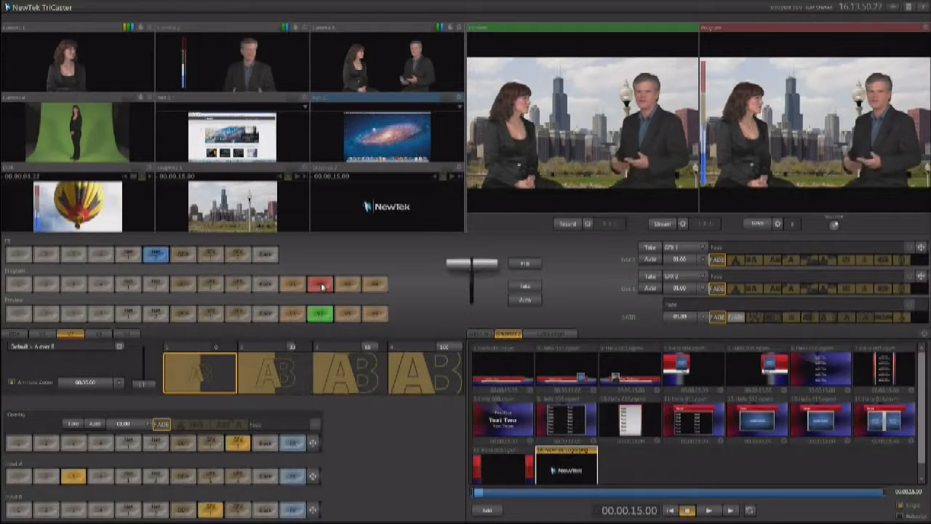
{"action": "left_click", "coordinate": [119, 347]}
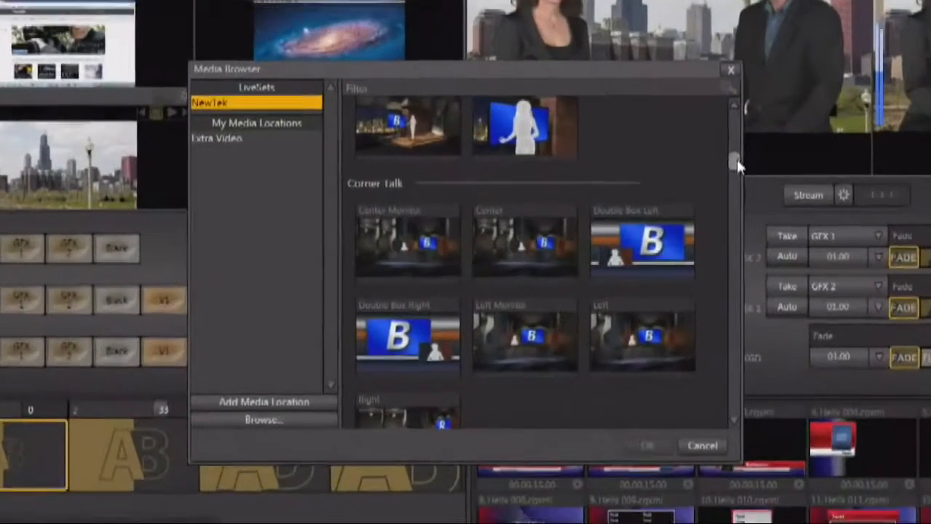
{"action": "mouse_move", "coordinate": [737, 159]}
{"action": "left_mouse_down"}
{"action": "mouse_move", "coordinate": [739, 210]}
{"action": "mouse_move", "coordinate": [737, 152]}
{"action": "left_mouse_up"}
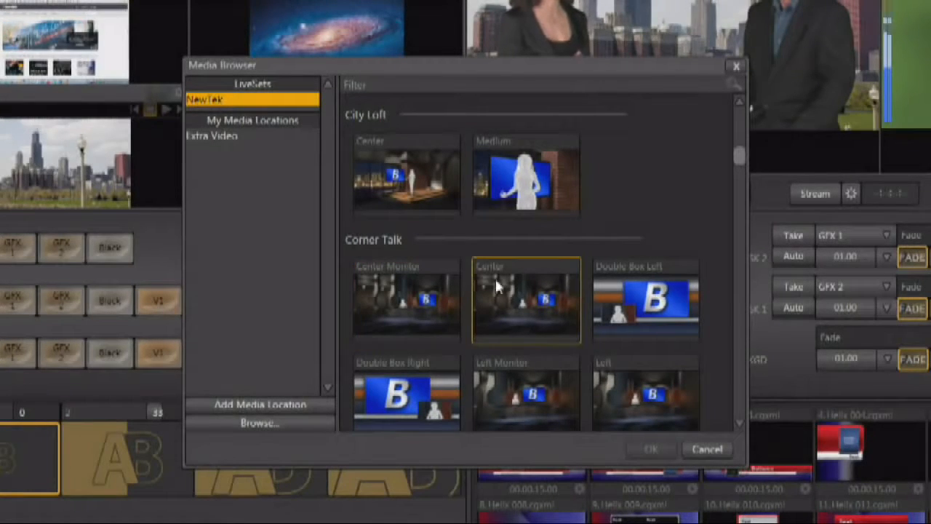
{"action": "scroll", "coordinate": [596, 368], "scroll_direction": "down", "scroll_amount": 3}
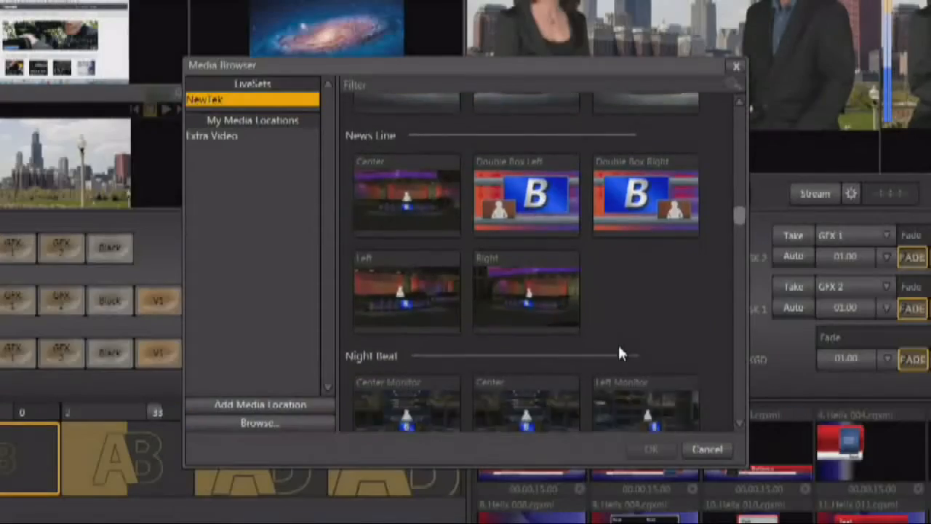
{"action": "scroll", "coordinate": [618, 343], "scroll_direction": "down", "scroll_amount": 5}
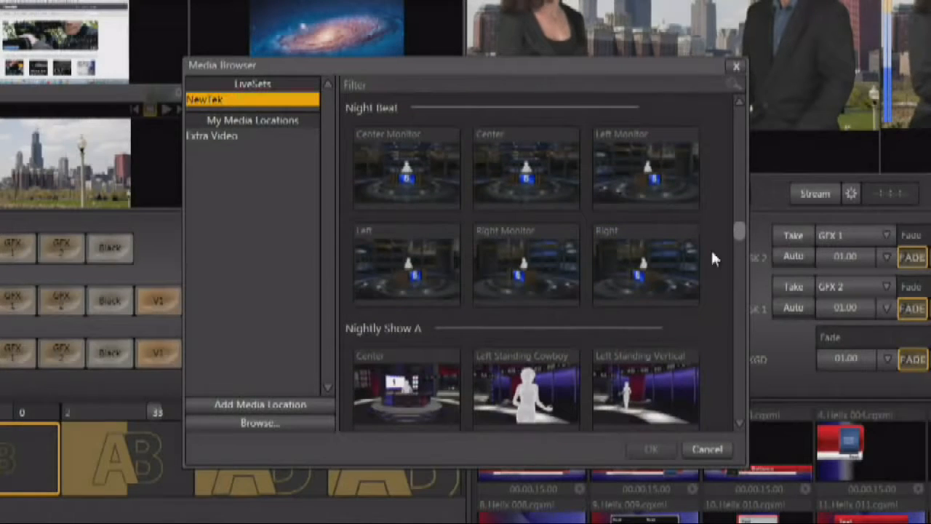
{"action": "left_click_drag", "start_coordinate": [737, 232], "coordinate": [735, 299]}
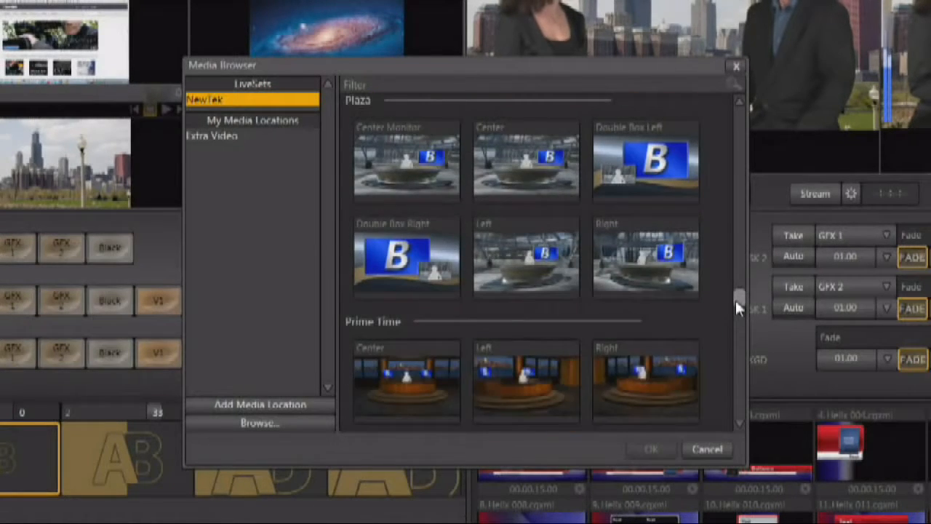
{"action": "left_click", "coordinate": [371, 84]}
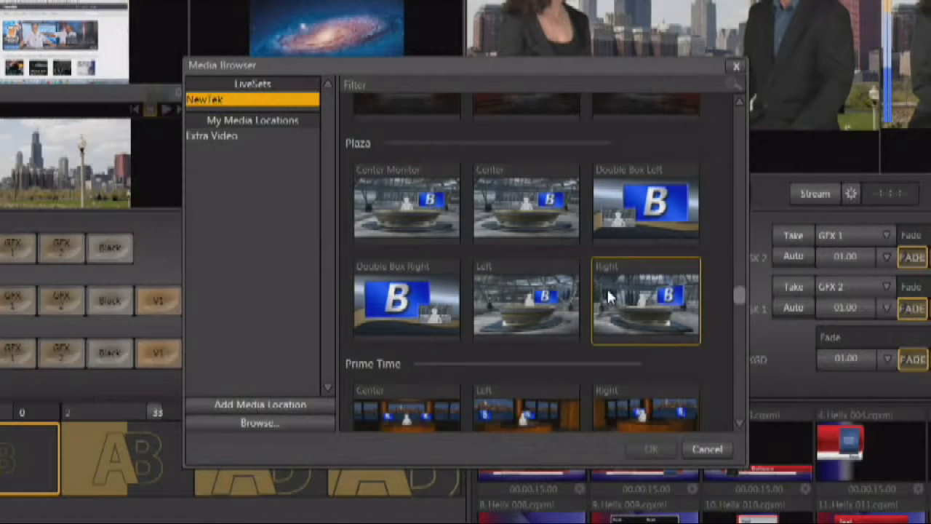
{"action": "left_click", "coordinate": [523, 211]}
{"action": "scroll", "coordinate": [522, 211], "scroll_direction": "down", "scroll_amount": 1}
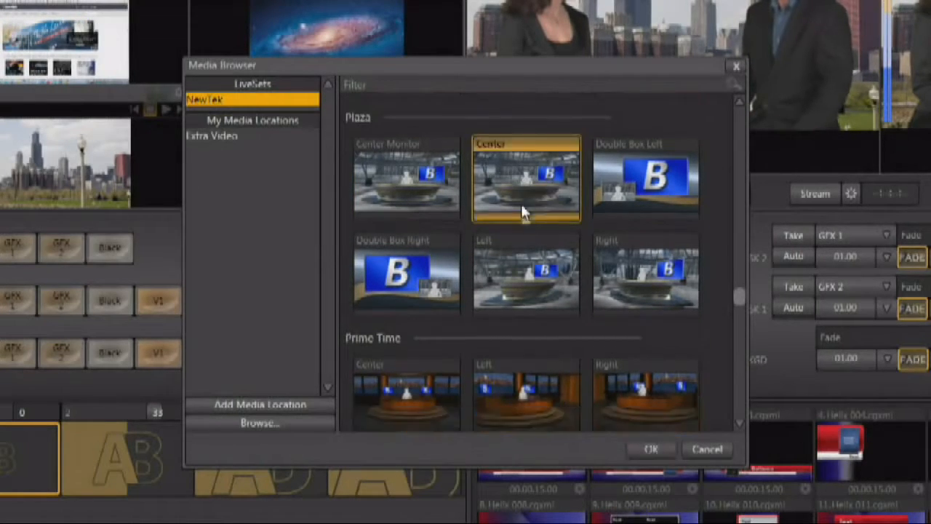
{"action": "left_click", "coordinate": [651, 449]}
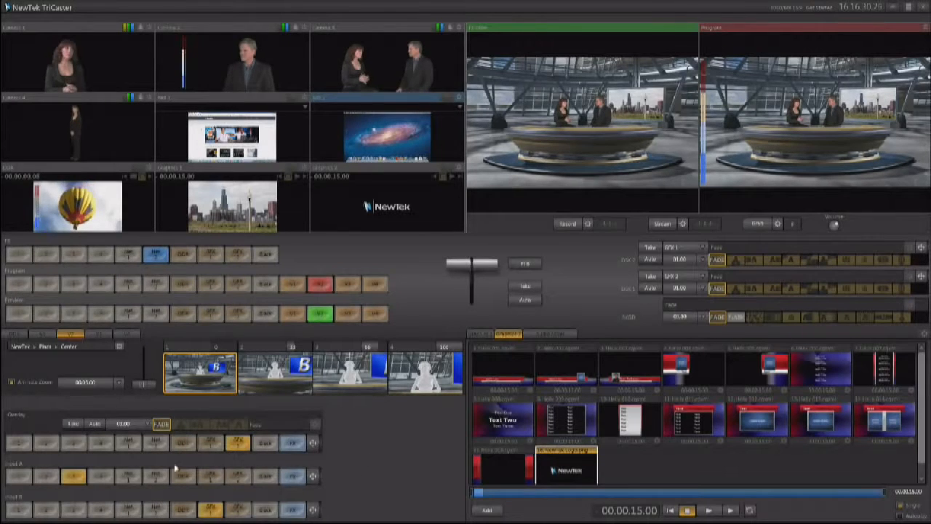
Step: Set V2's Input A to Camera 1 and try the Alignment Center LiveSet
{"action": "left_click", "coordinate": [16, 478]}
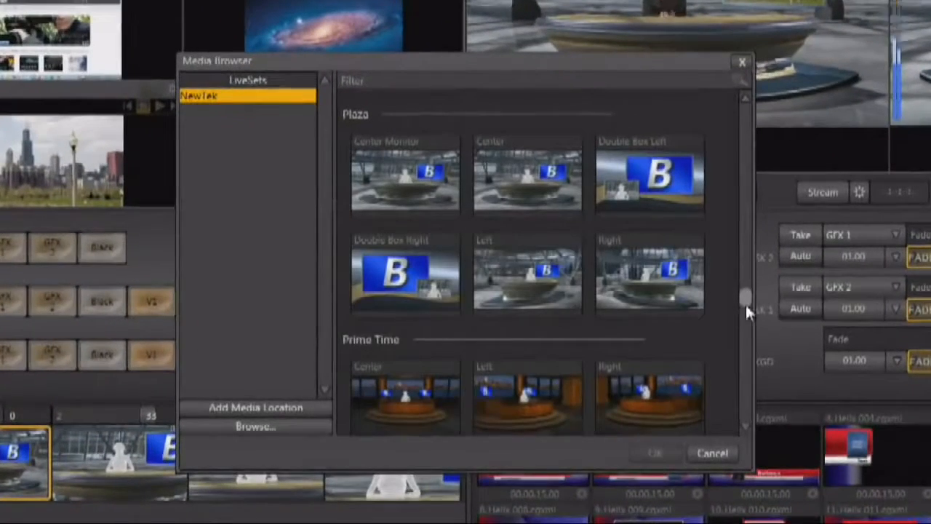
{"action": "left_click_drag", "start_coordinate": [745, 298], "coordinate": [745, 131]}
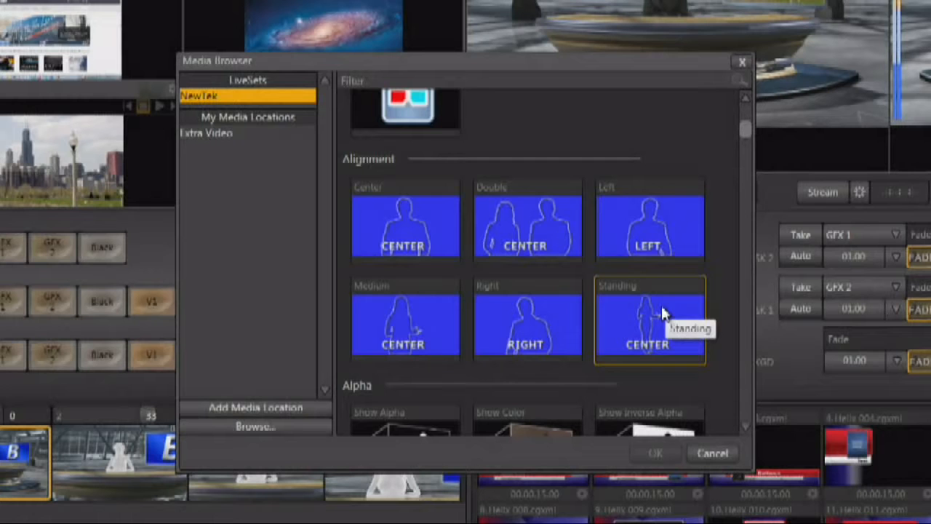
{"action": "left_click", "coordinate": [432, 240]}
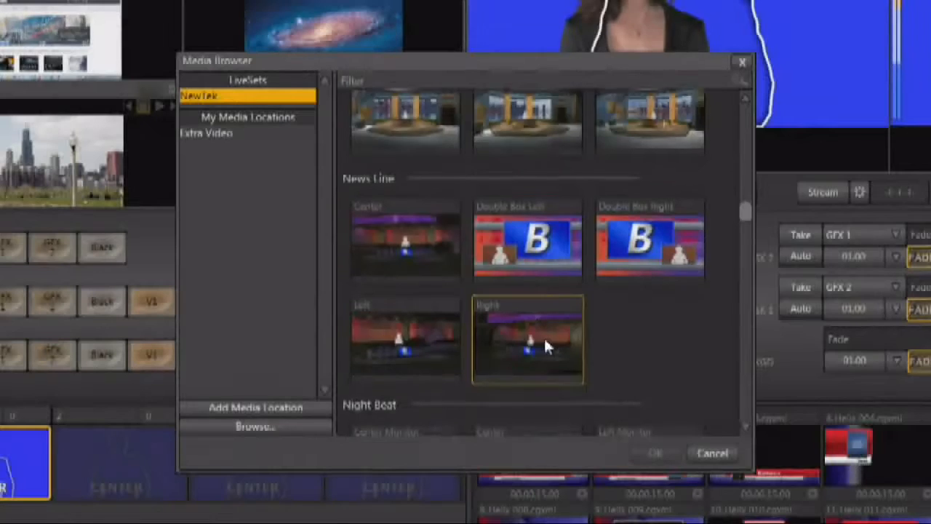
Step: Load the Plaza Center LiveSet back into V2
{"action": "scroll", "coordinate": [538, 349], "scroll_direction": "down", "scroll_amount": 2}
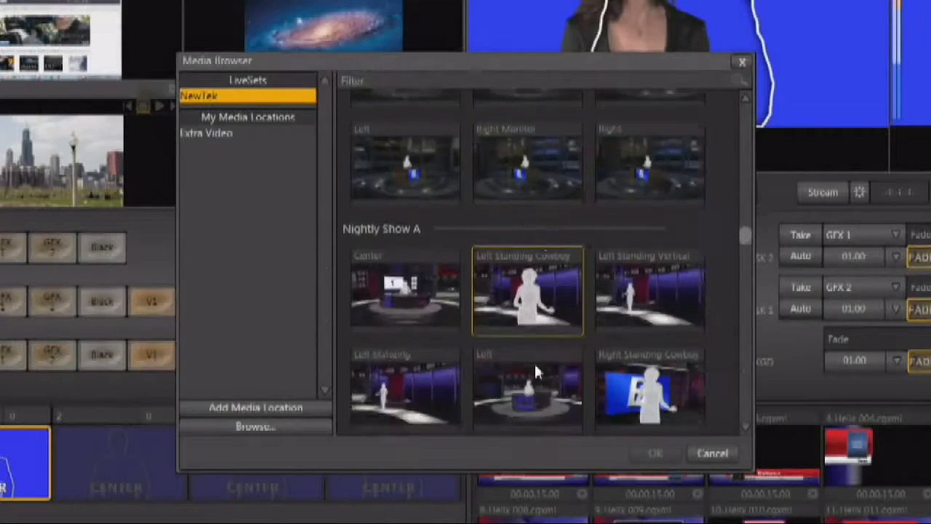
{"action": "scroll", "coordinate": [534, 364], "scroll_direction": "down", "scroll_amount": 10}
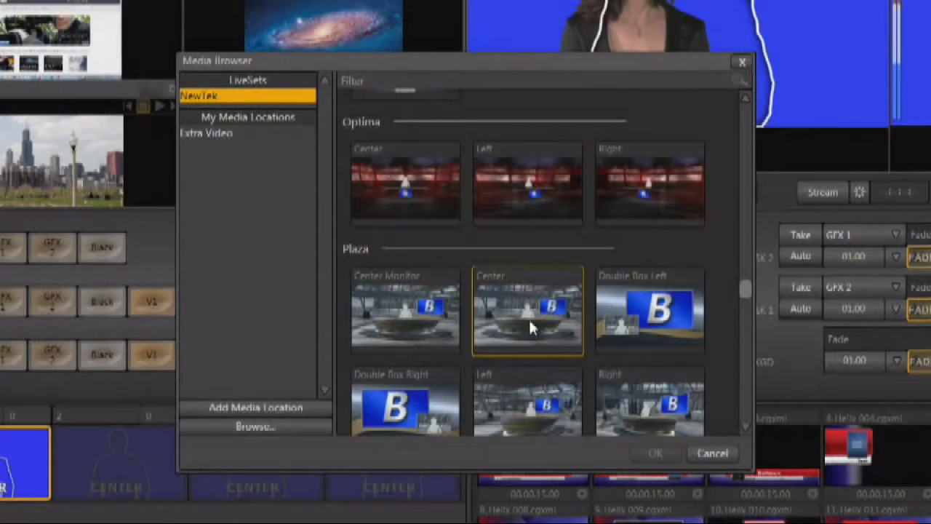
{"action": "scroll", "coordinate": [528, 320], "scroll_direction": "down", "scroll_amount": 3}
{"action": "left_click", "coordinate": [523, 182]}
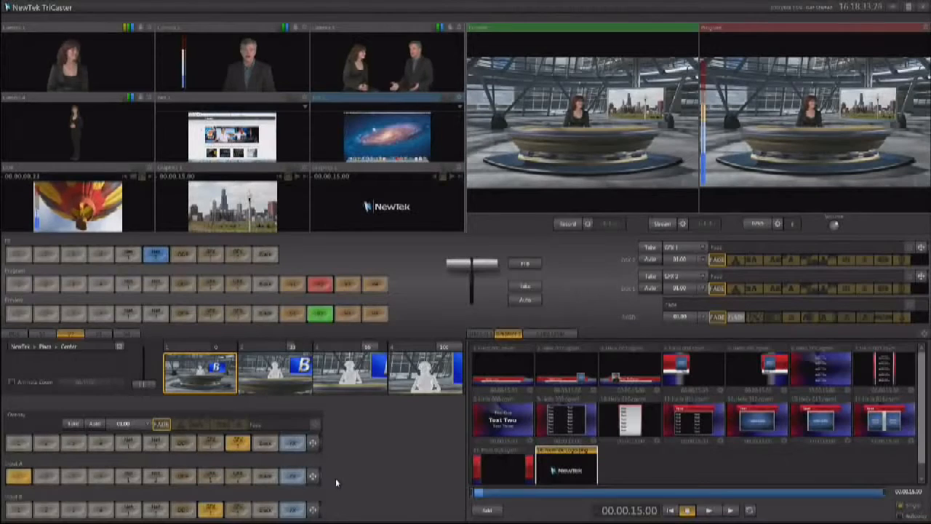
Step: Check the positioning controls of V2's Input A and Input B, and return Input B from Net 1 to Graphics 1
{"action": "left_click", "coordinate": [312, 476]}
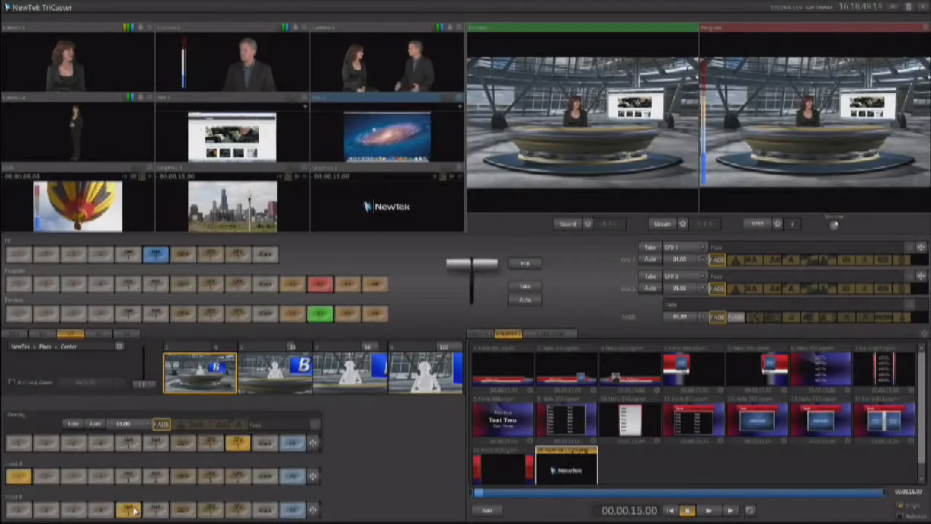
{"action": "left_click", "coordinate": [216, 514]}
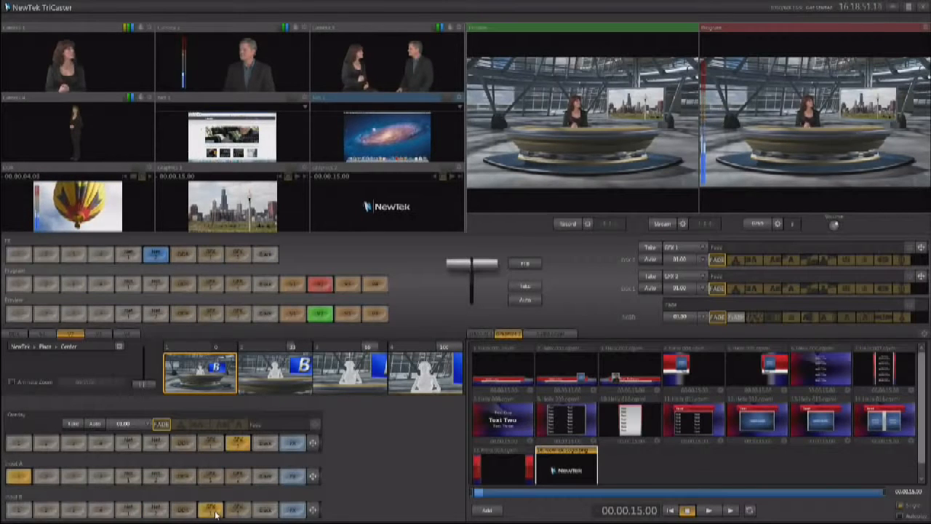
{"action": "left_click", "coordinate": [312, 509]}
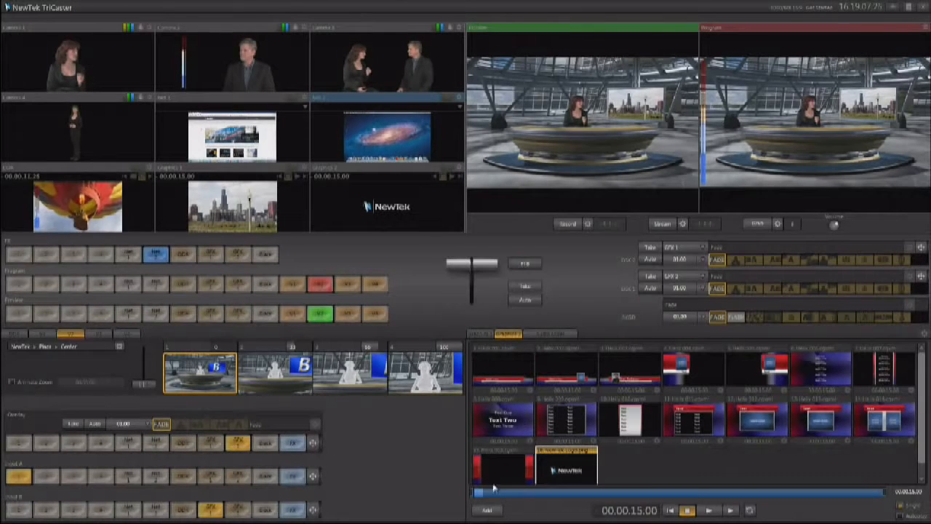
Step: Add the lower-right NewTek logo bug to the Graphics 2 playlist and show it as V2's overlay
{"action": "left_click", "coordinate": [489, 511]}
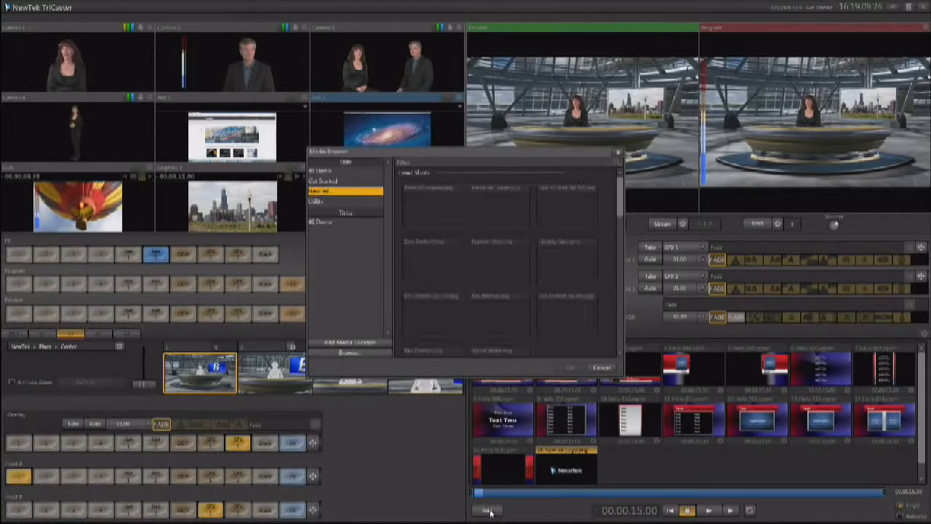
{"action": "scroll", "coordinate": [567, 284], "scroll_direction": "down", "scroll_amount": 5}
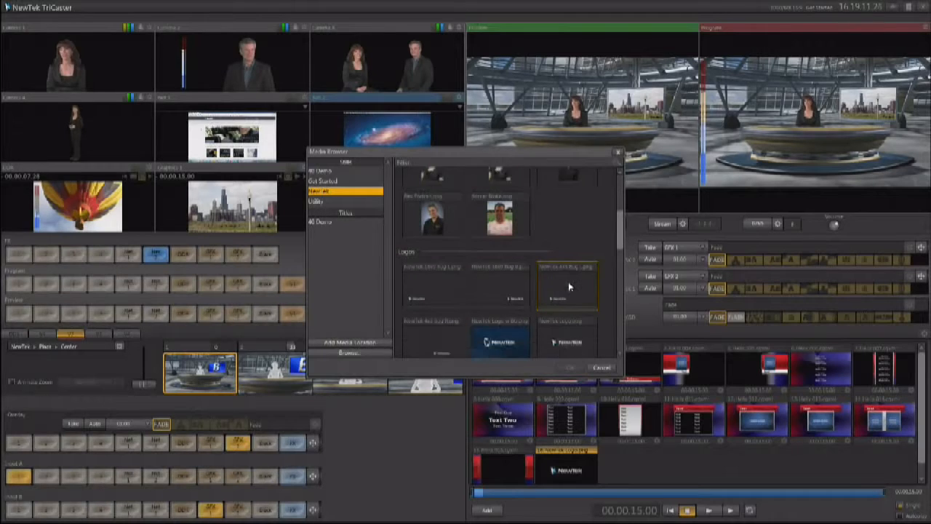
{"action": "double_click", "coordinate": [501, 268]}
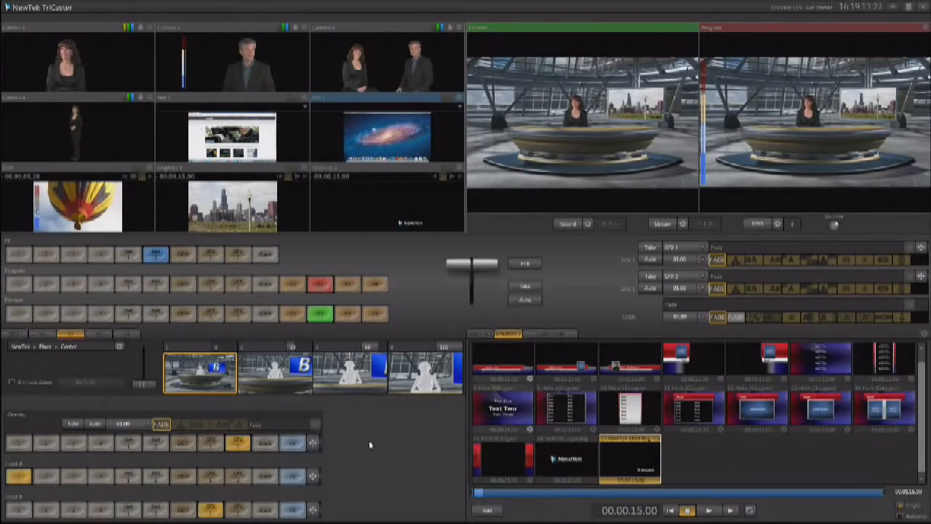
{"action": "left_click", "coordinate": [80, 424]}
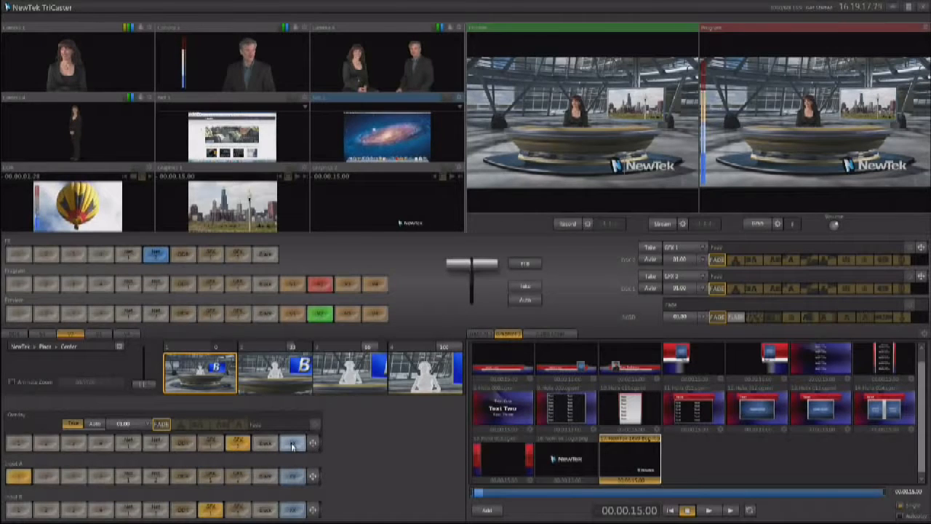
Step: Set V2's Input A to Camera 3 and cut through zoom presets 2, 3, 4 and 2 before returning to preset 1
{"action": "left_click", "coordinate": [77, 477]}
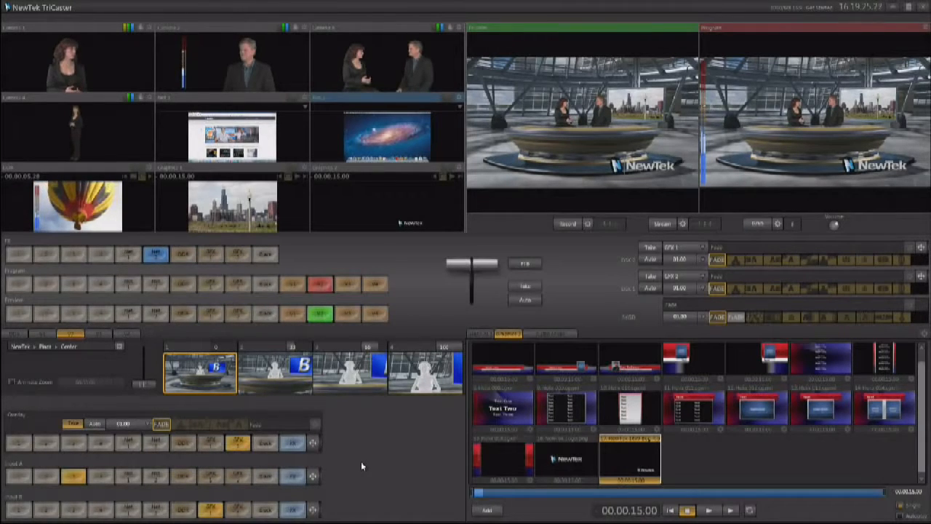
{"action": "left_click", "coordinate": [277, 377]}
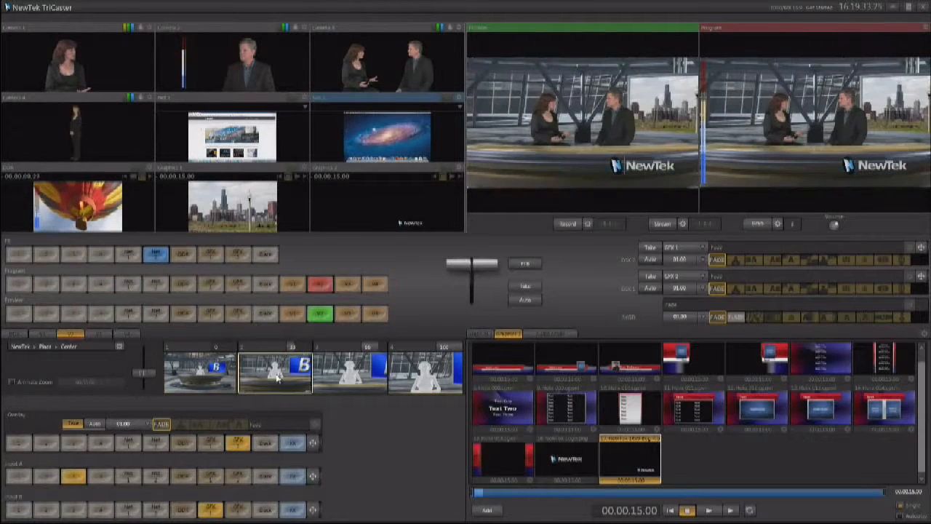
{"action": "left_click", "coordinate": [337, 380]}
{"action": "left_click", "coordinate": [420, 376]}
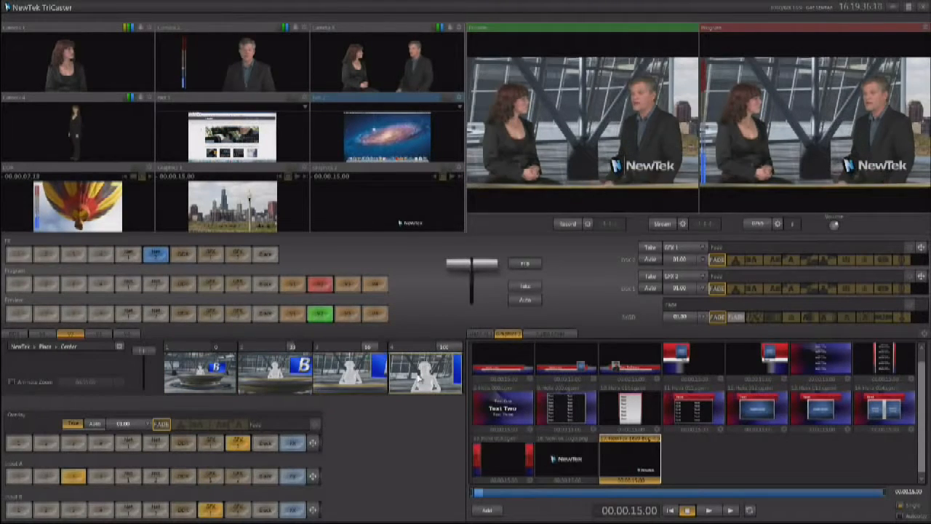
{"action": "left_click", "coordinate": [287, 375]}
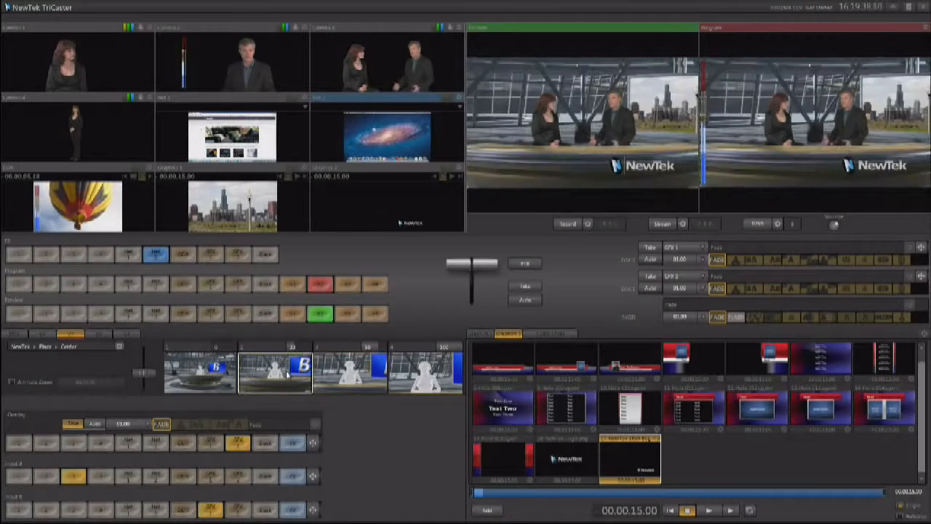
{"action": "left_click", "coordinate": [211, 370]}
Step: Turn on Animate Zoom for V2 and start an animated zoom to preset 4
{"action": "mouse_move", "coordinate": [295, 347]}
{"action": "left_mouse_down"}
{"action": "mouse_move", "coordinate": [316, 347]}
{"action": "mouse_move", "coordinate": [274, 347]}
{"action": "mouse_move", "coordinate": [293, 347]}
{"action": "left_mouse_up"}
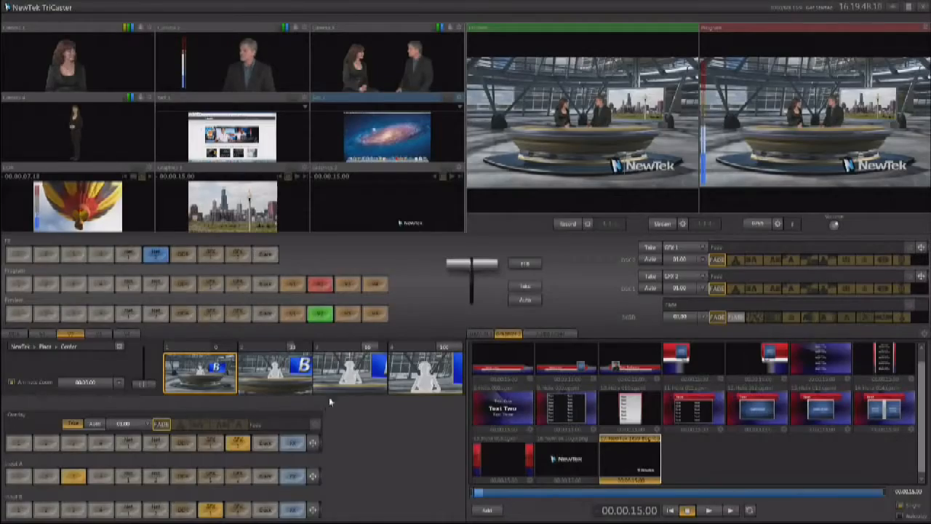
{"action": "left_click", "coordinate": [424, 373]}
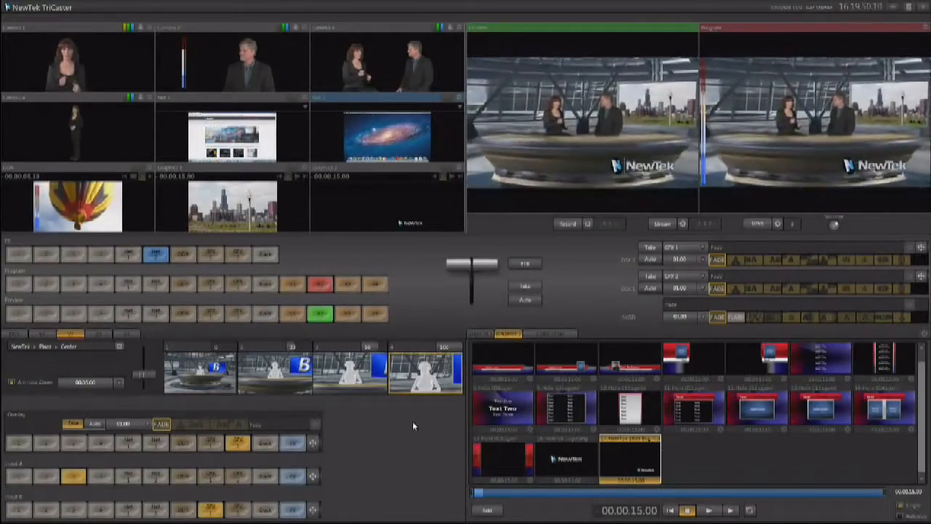